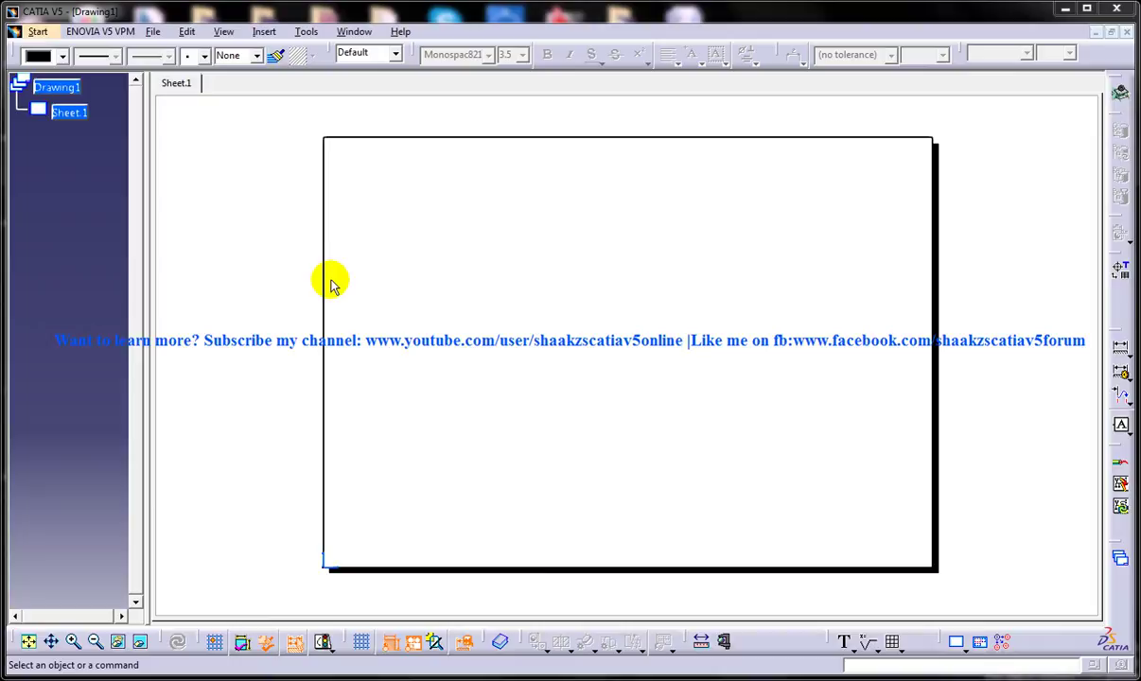
- Click on the empty Sheet.1 of the blank Drawing1
left_click(364, 265)
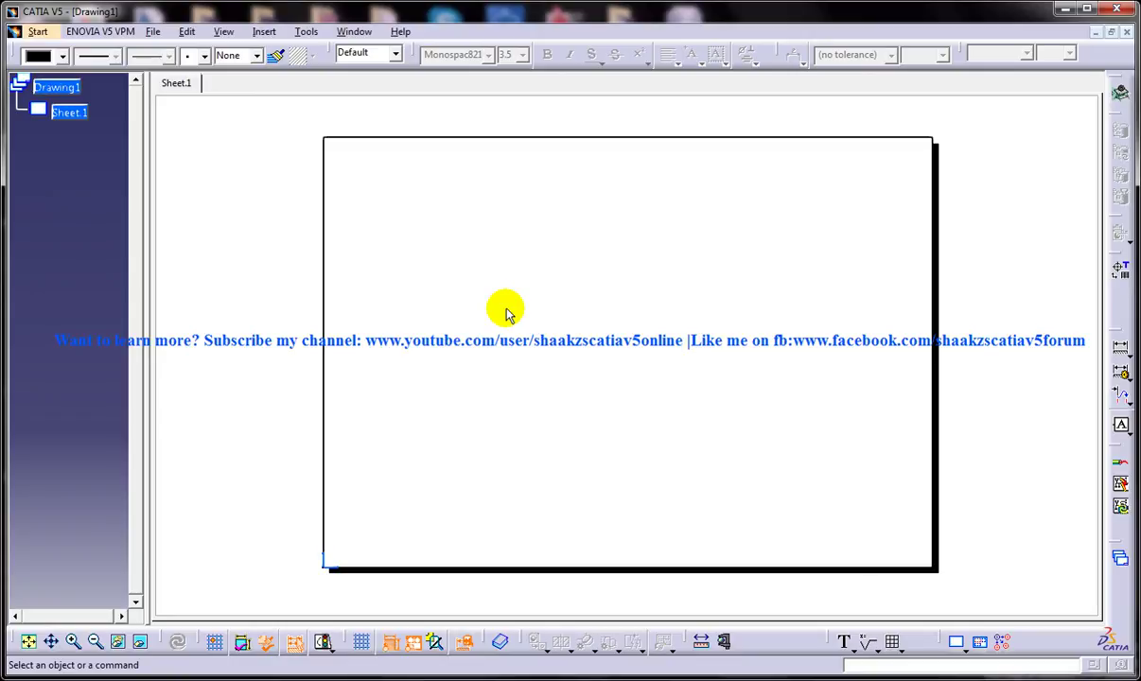
- Switch Drawing1 into sheet background editing via Edit > Sheet Background
left_click(186, 34)
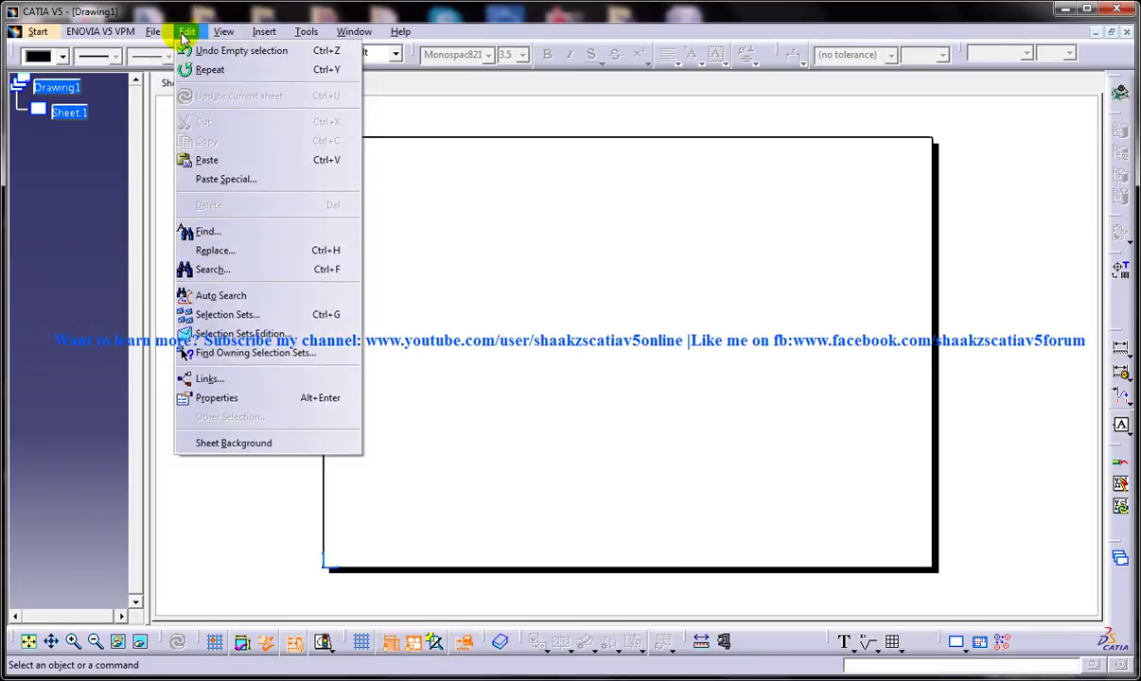
left_click(216, 443)
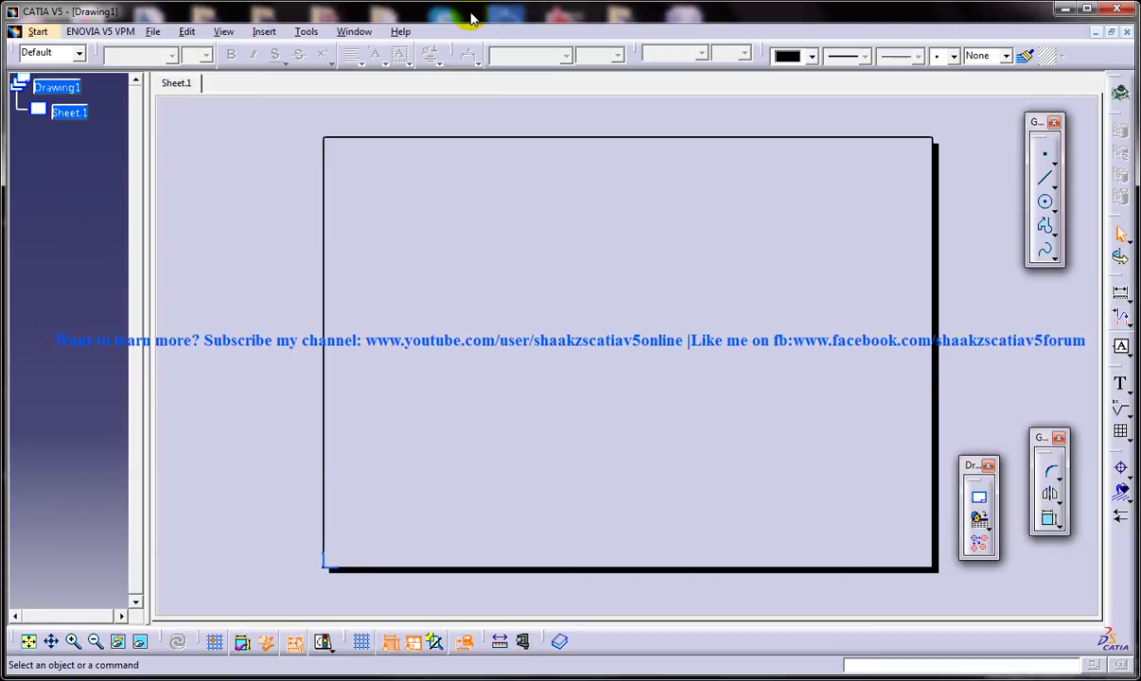
left_click(261, 31)
mouse_move(313, 115)
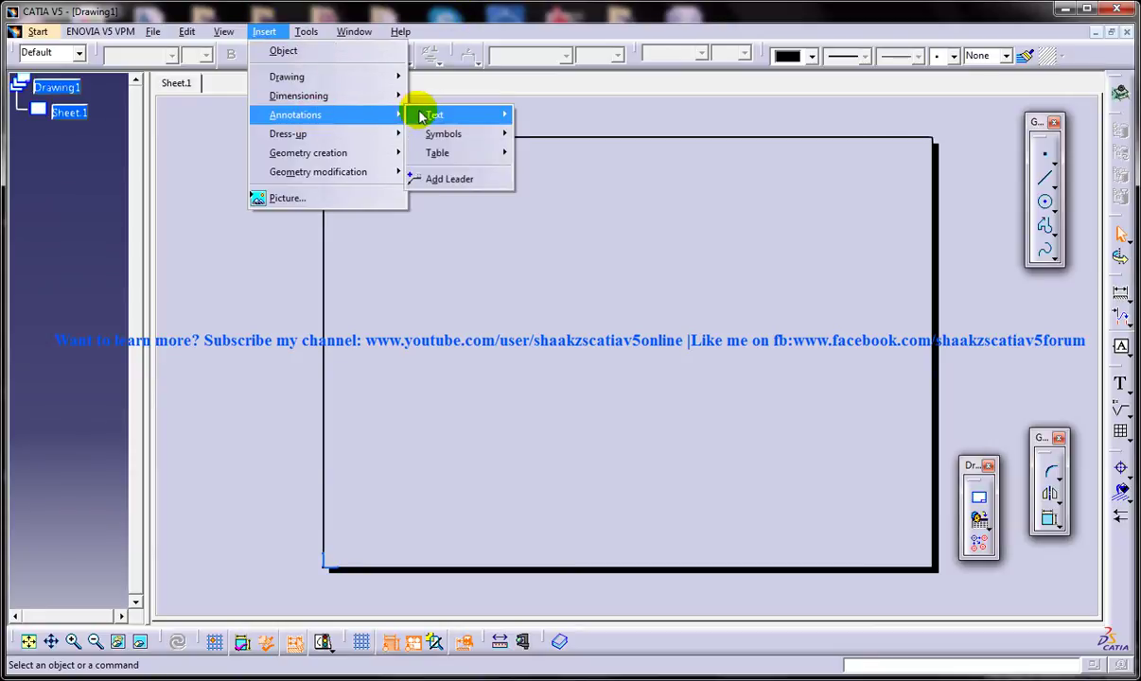
mouse_move(434, 118)
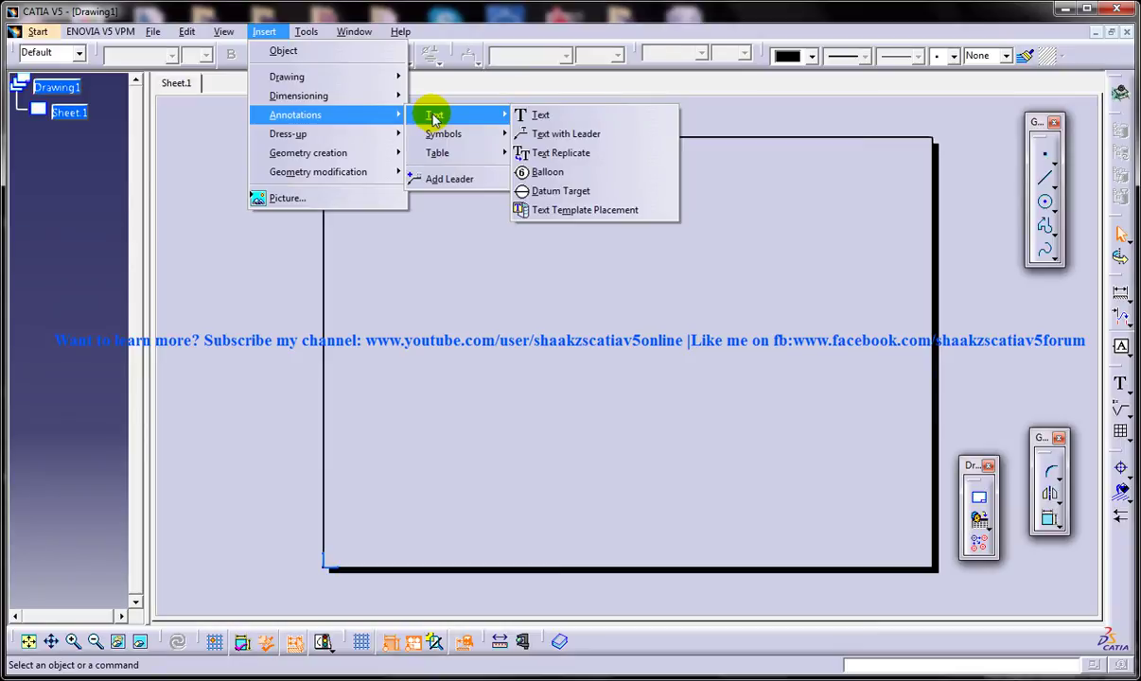
left_click(480, 118)
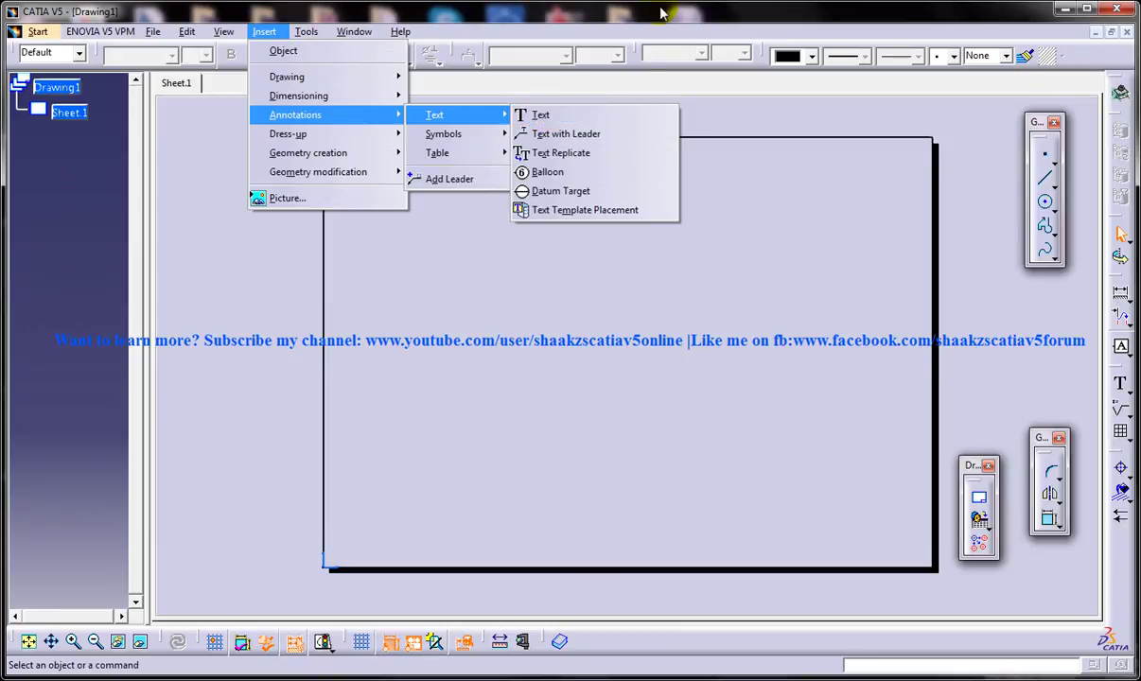
left_click(691, 651)
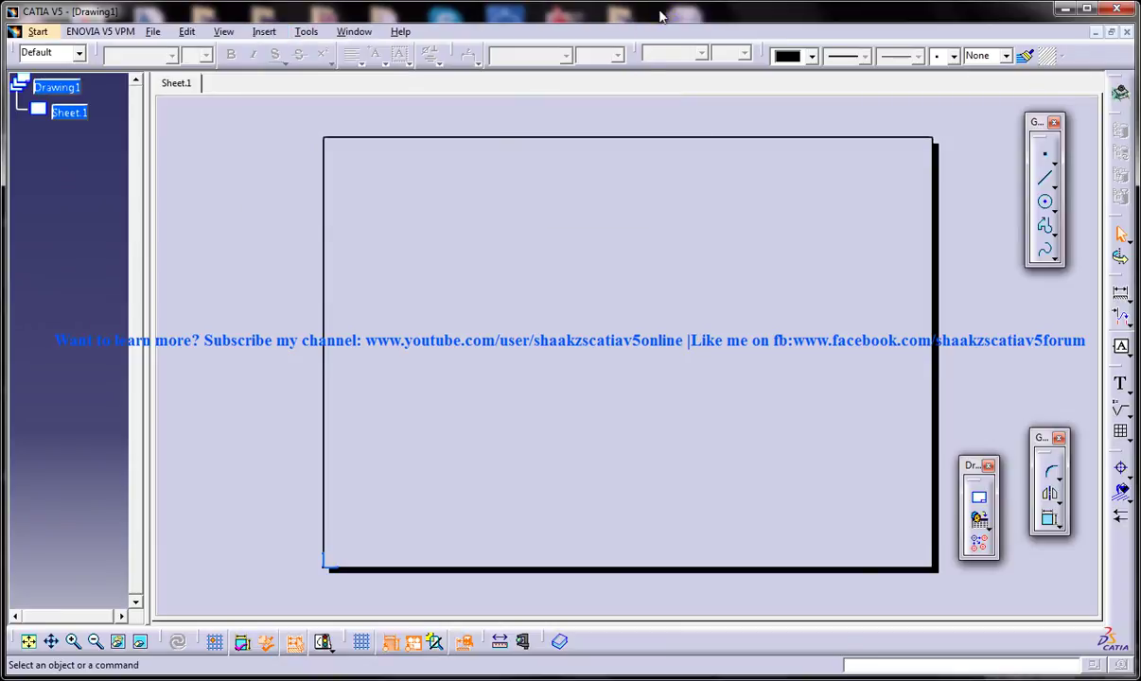
- Toggle the Annotations toolbar off and back on, then dock it along the bottom row
right_click(840, 634)
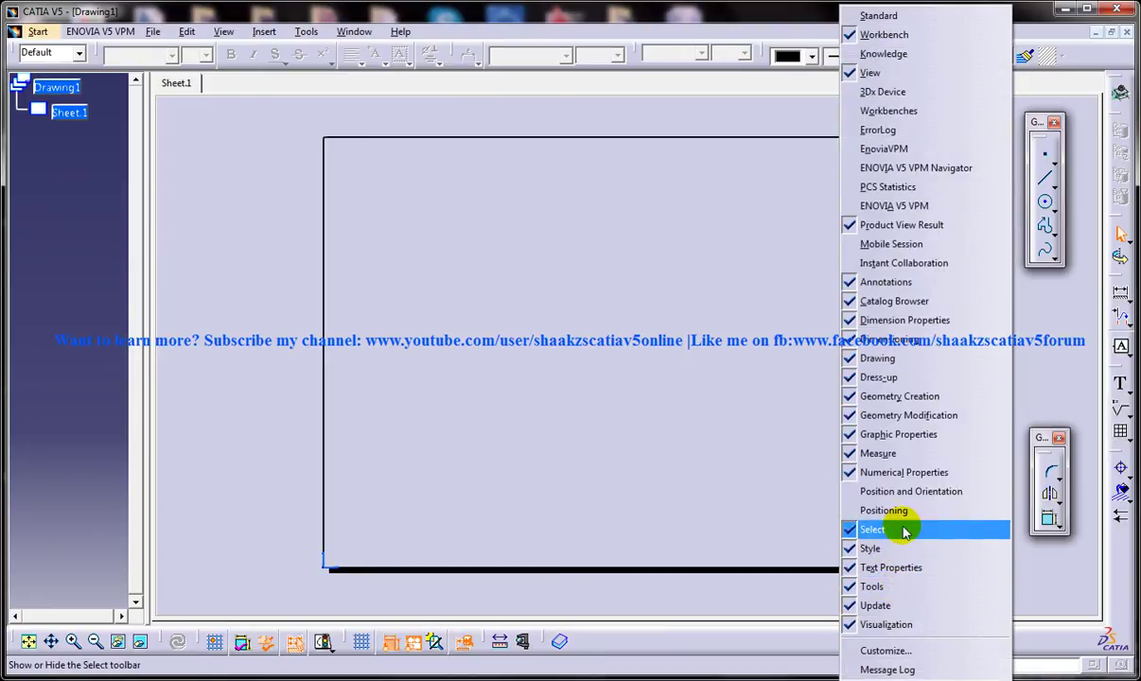
left_click(886, 282)
right_click(798, 625)
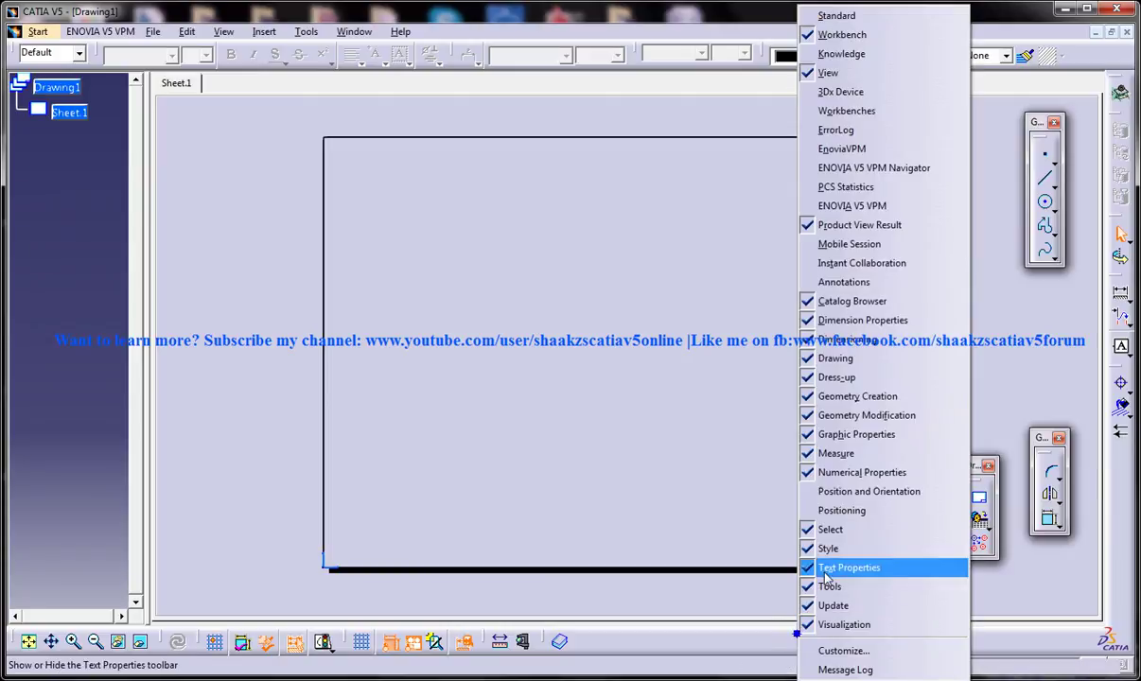
left_click(833, 282)
mouse_move(1115, 374)
left_mouse_down()
mouse_move(817, 390)
mouse_move(838, 415)
left_mouse_up()
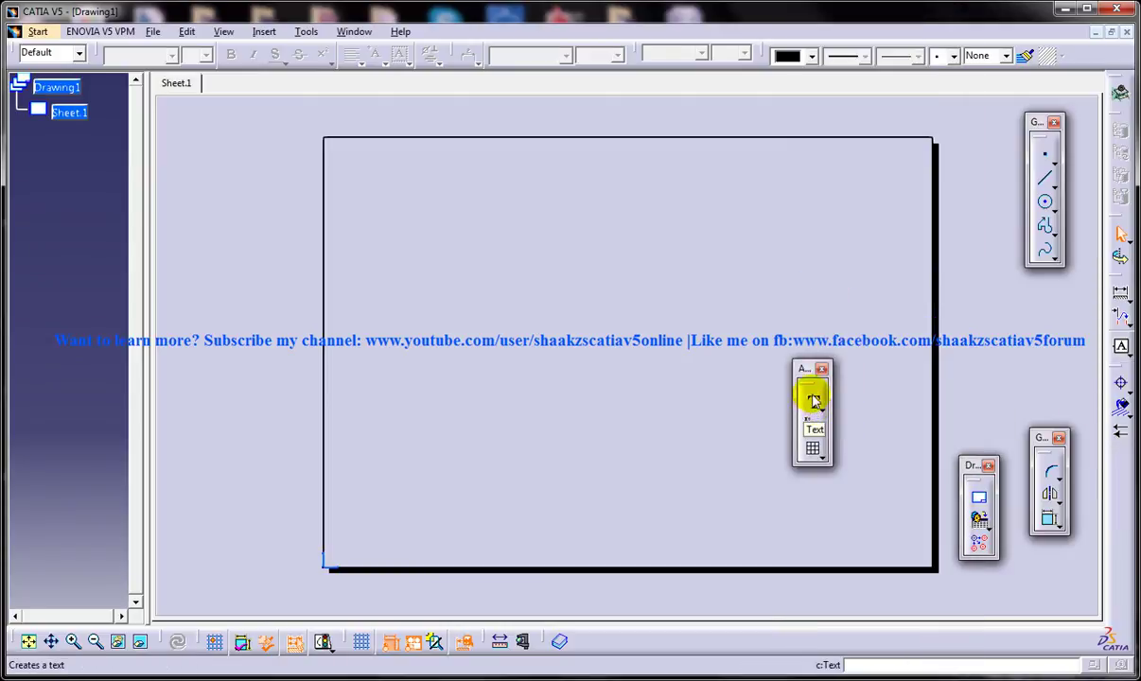
left_click_drag(805, 369, 889, 630)
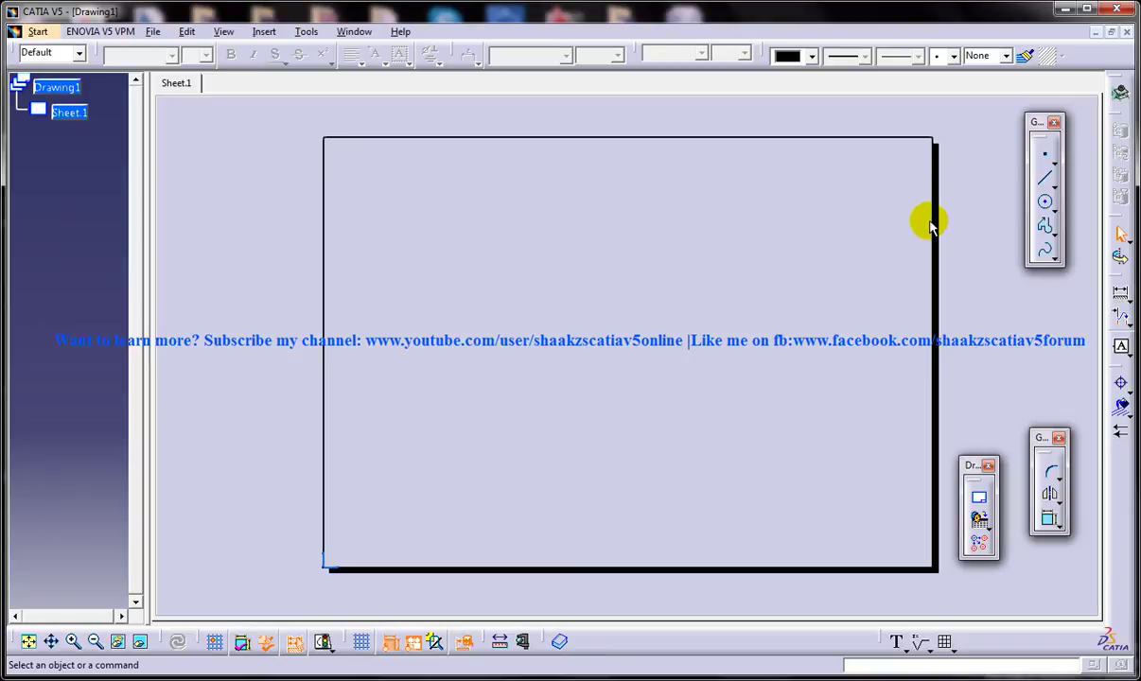
- Draw a closed rectangular border profile through the four corners just inside the sheet edges
left_click(1045, 225)
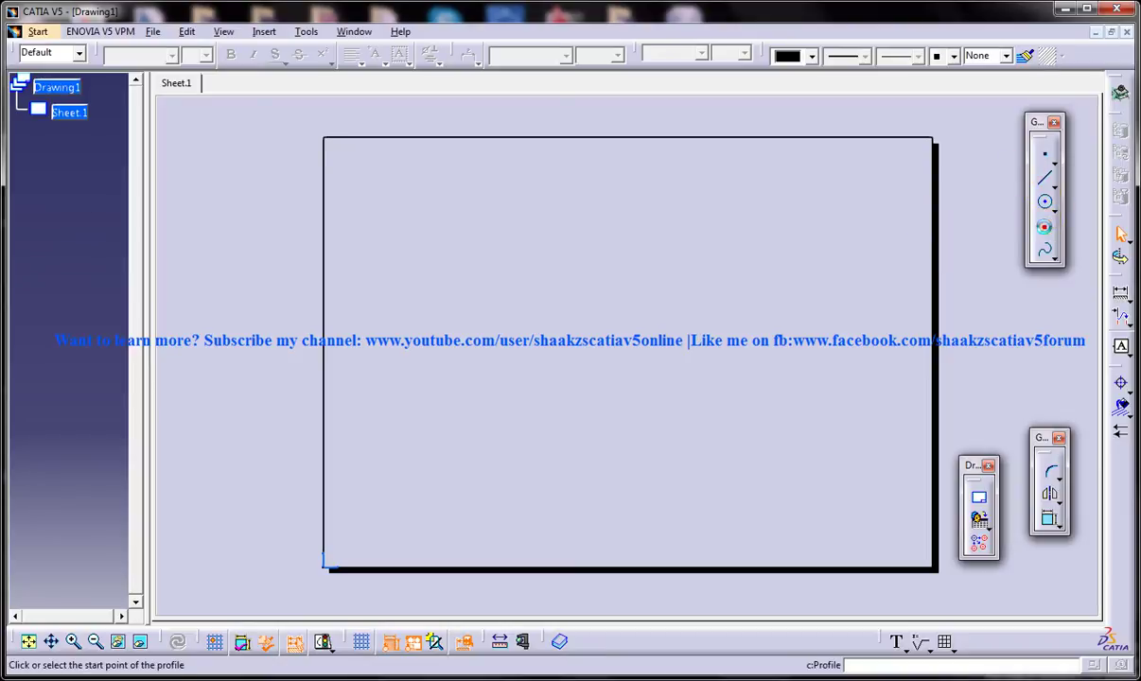
left_click(331, 147)
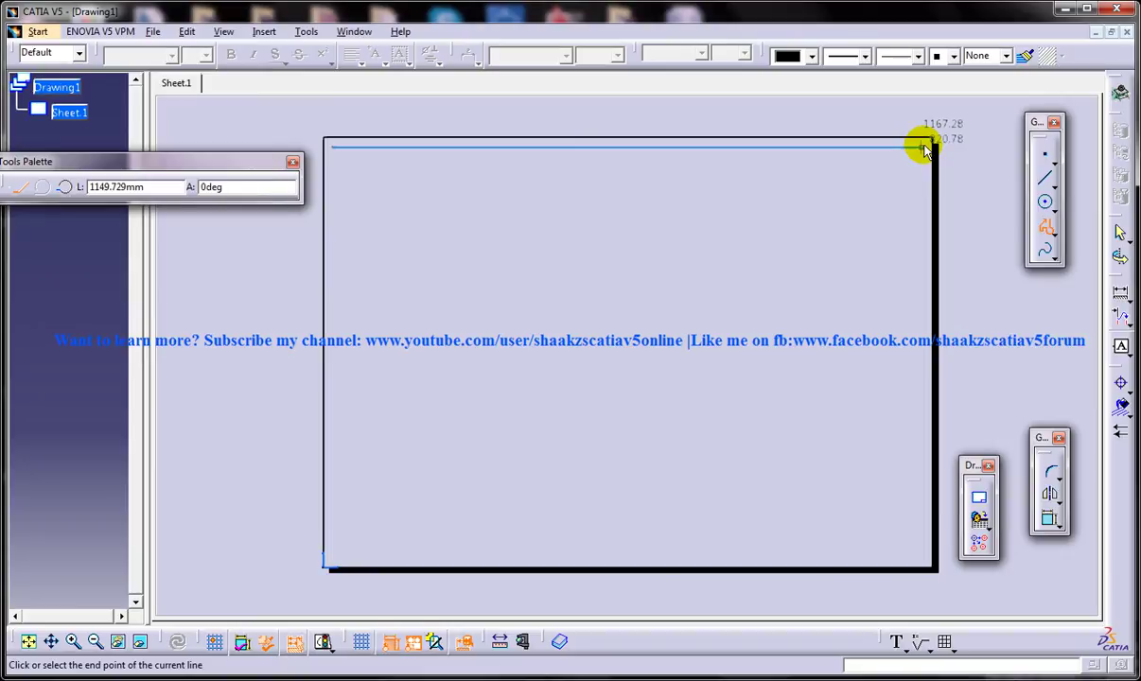
left_click(922, 149)
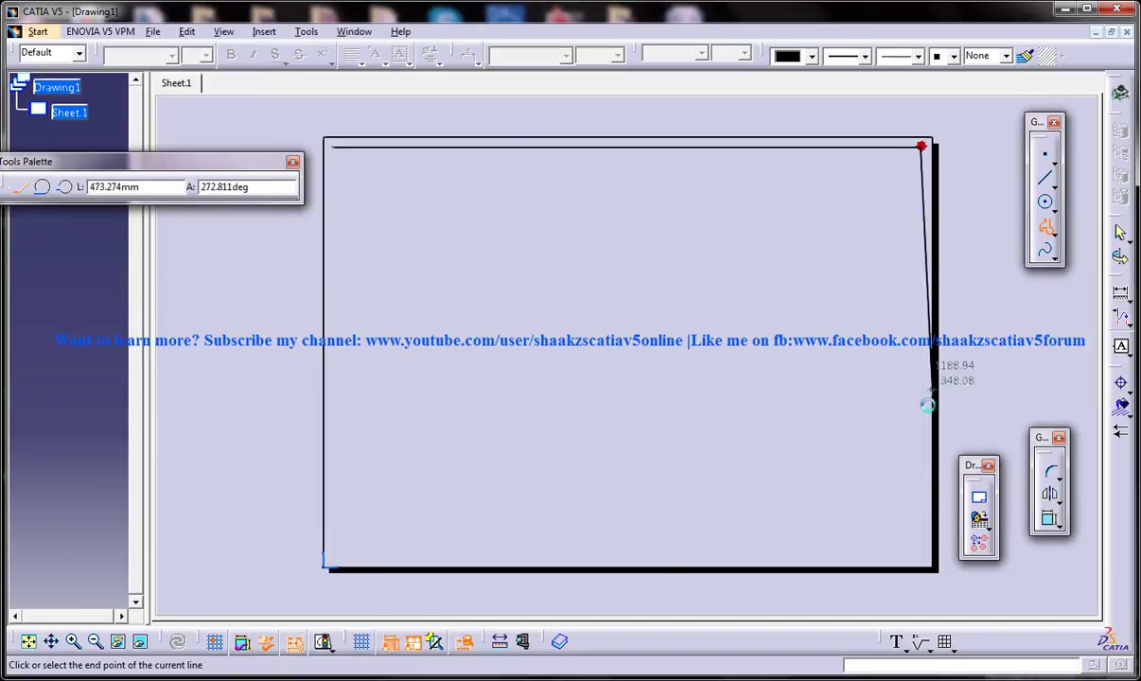
left_click(922, 557)
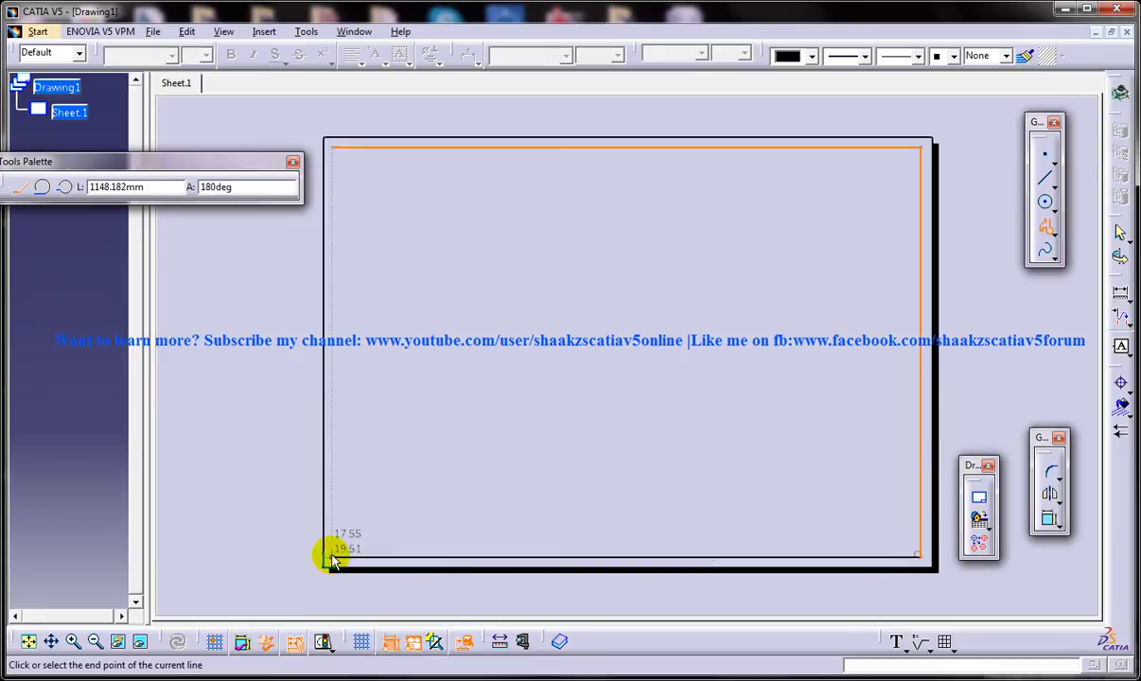
left_click(333, 559)
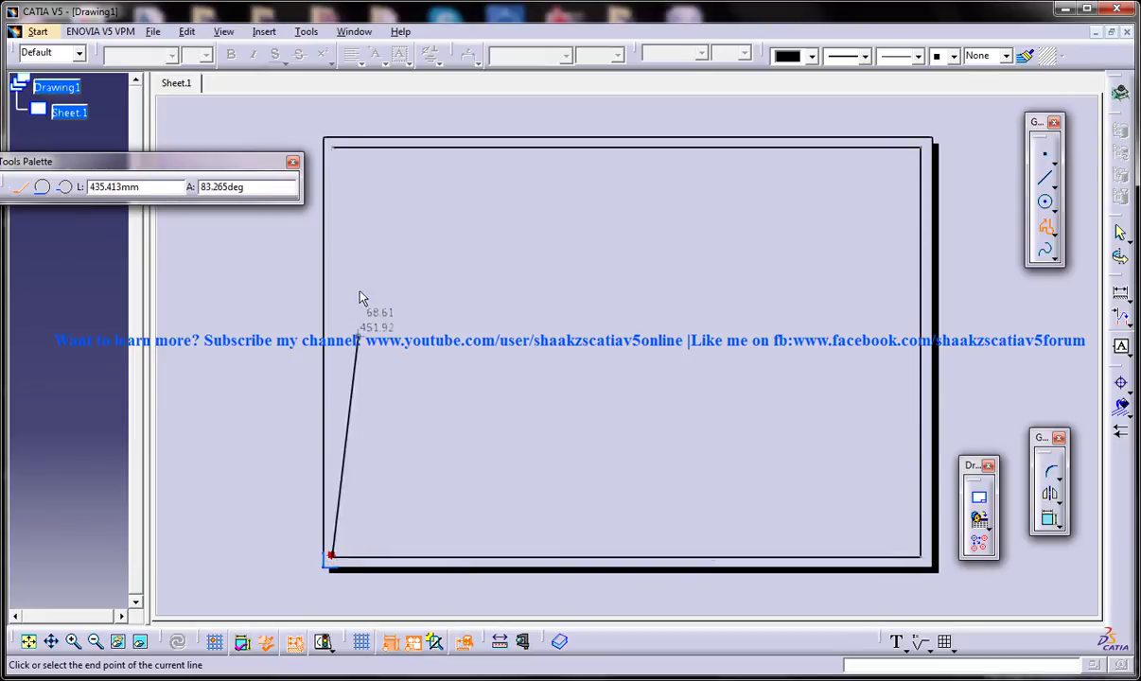
left_click(335, 147)
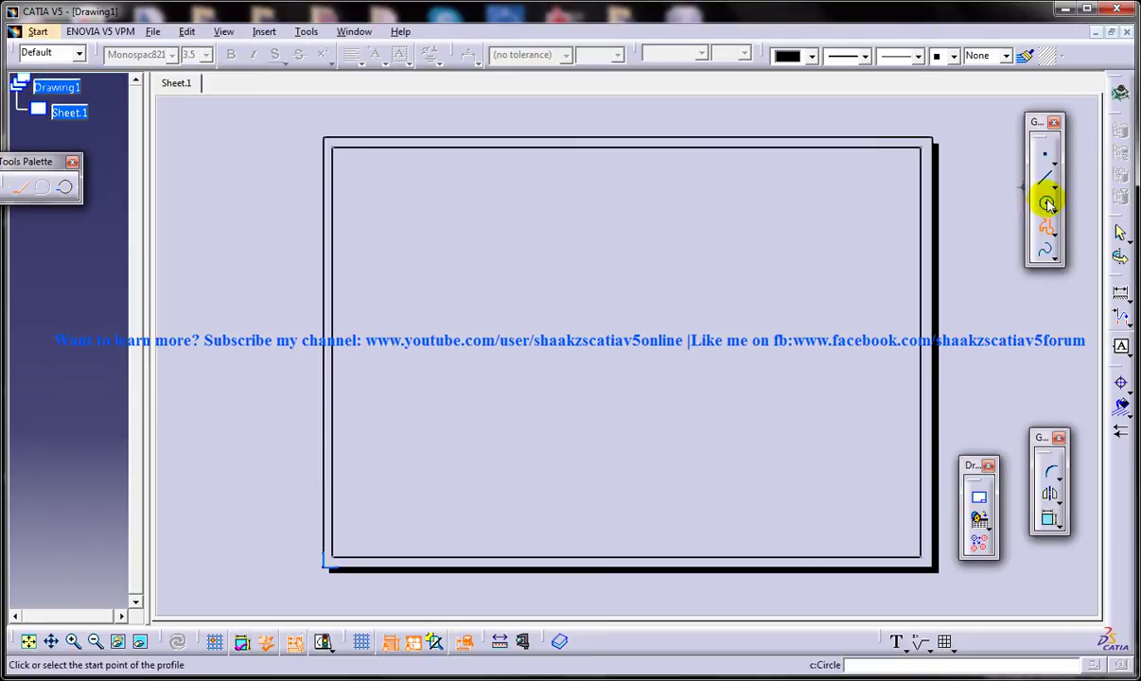
- Outline the title block in the border's lower-right corner and rule a line under its top row
left_click(1044, 232)
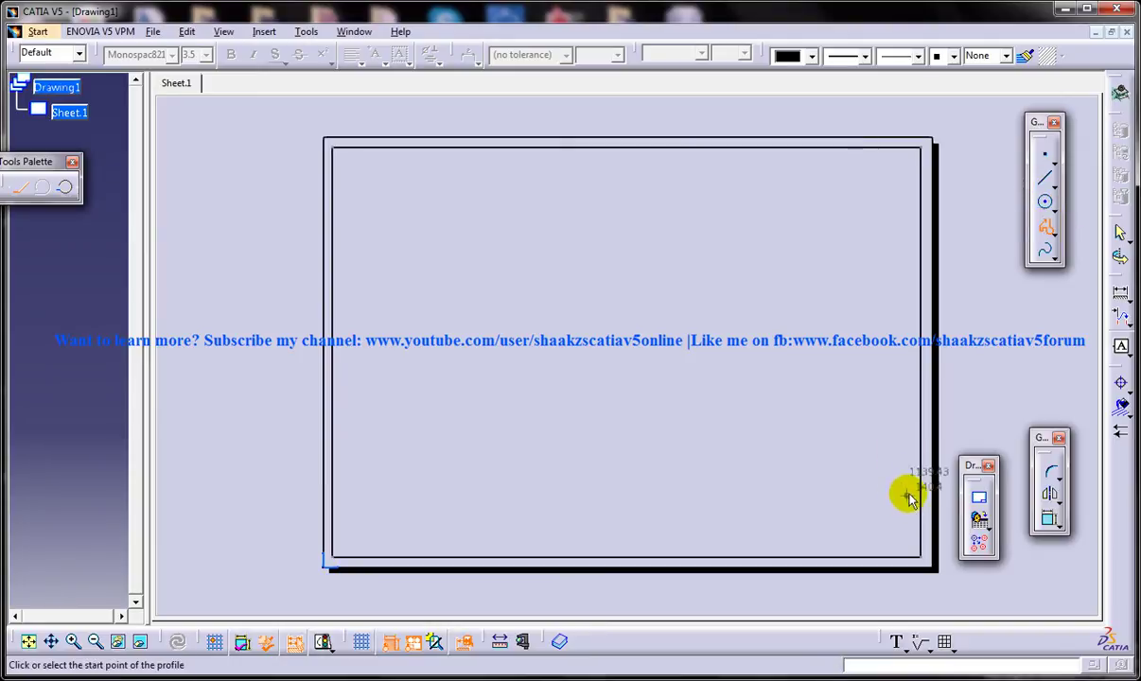
left_click(919, 455)
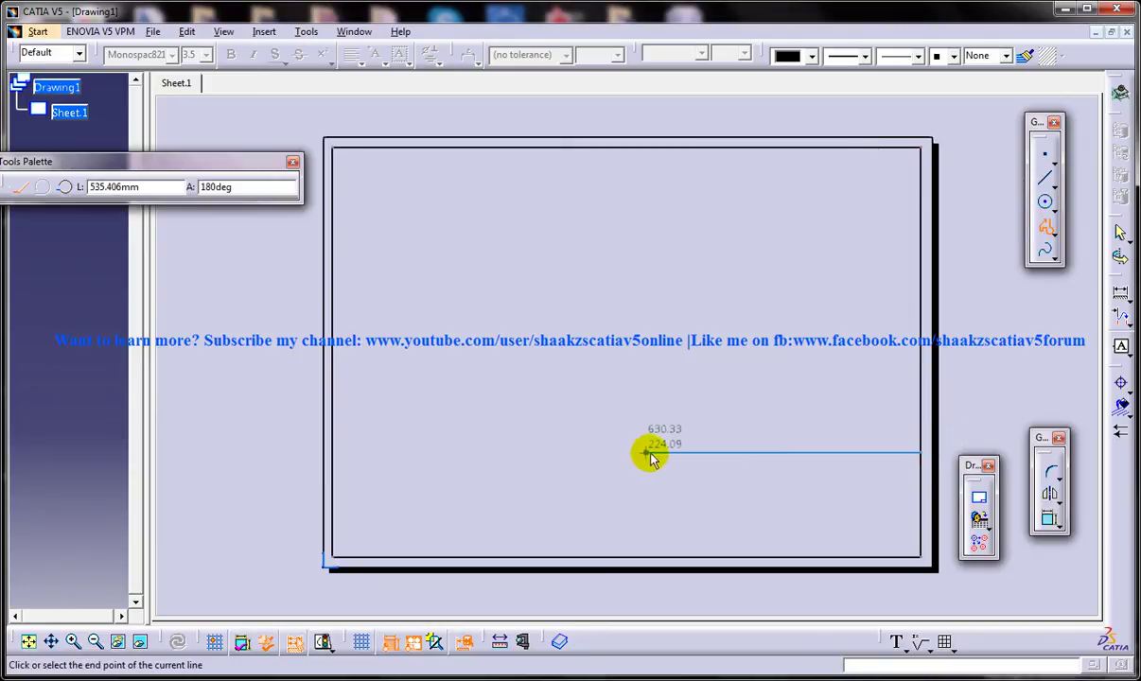
left_click(624, 455)
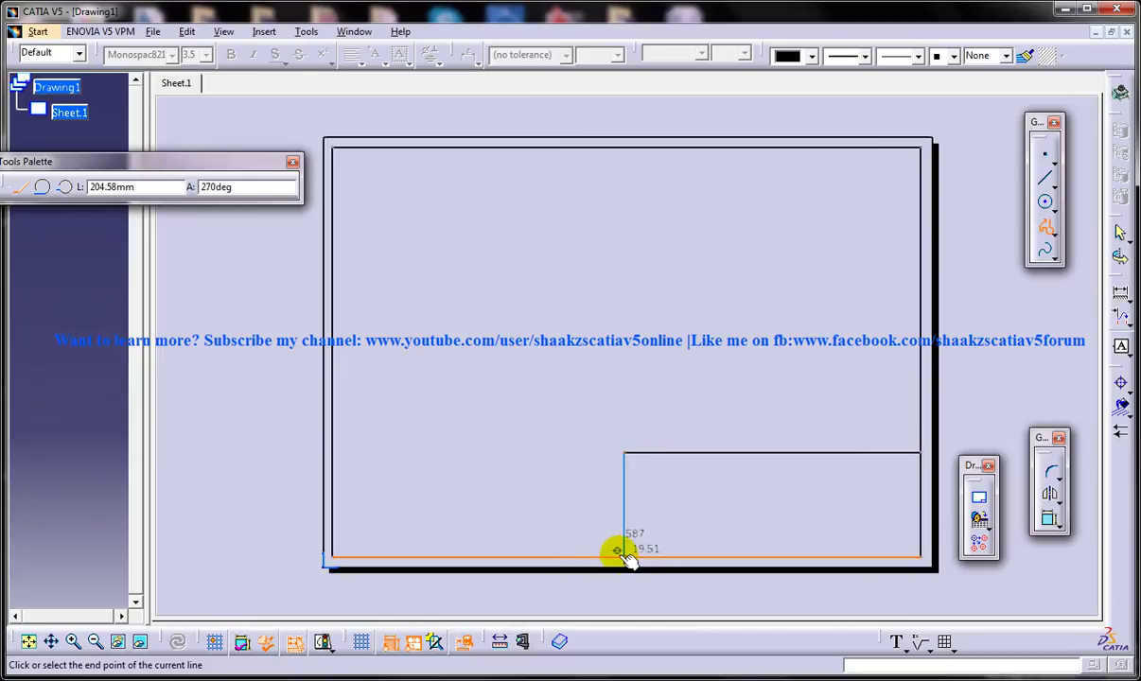
left_click(626, 557)
left_click(1046, 235)
left_click(1046, 234)
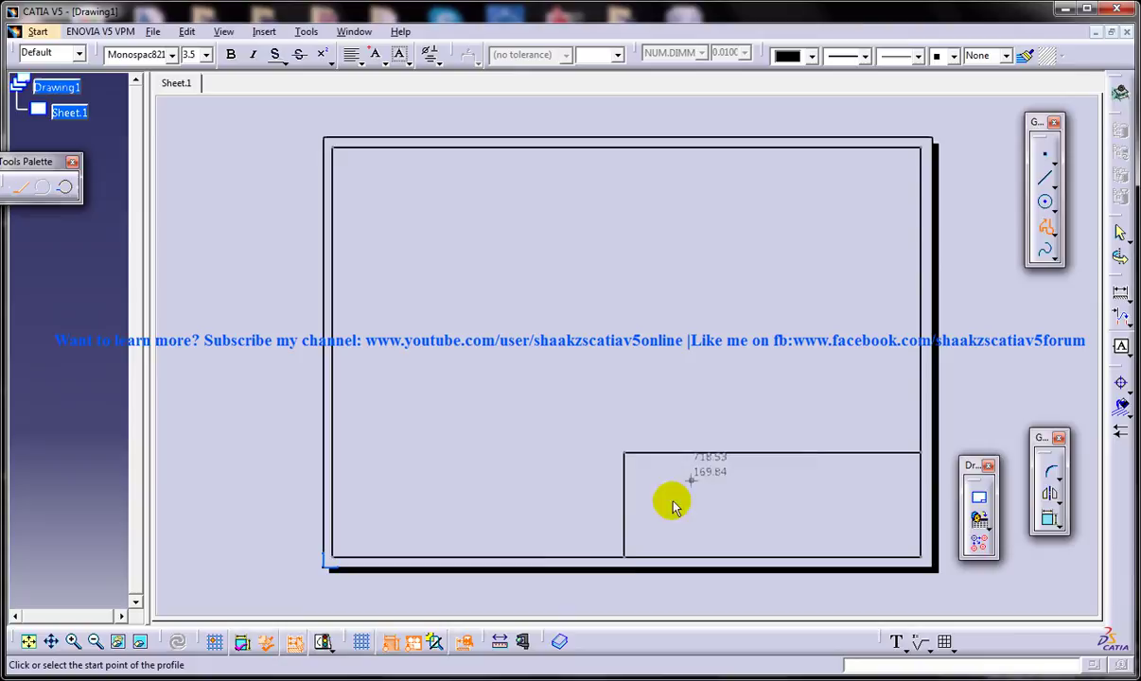
left_click(627, 479)
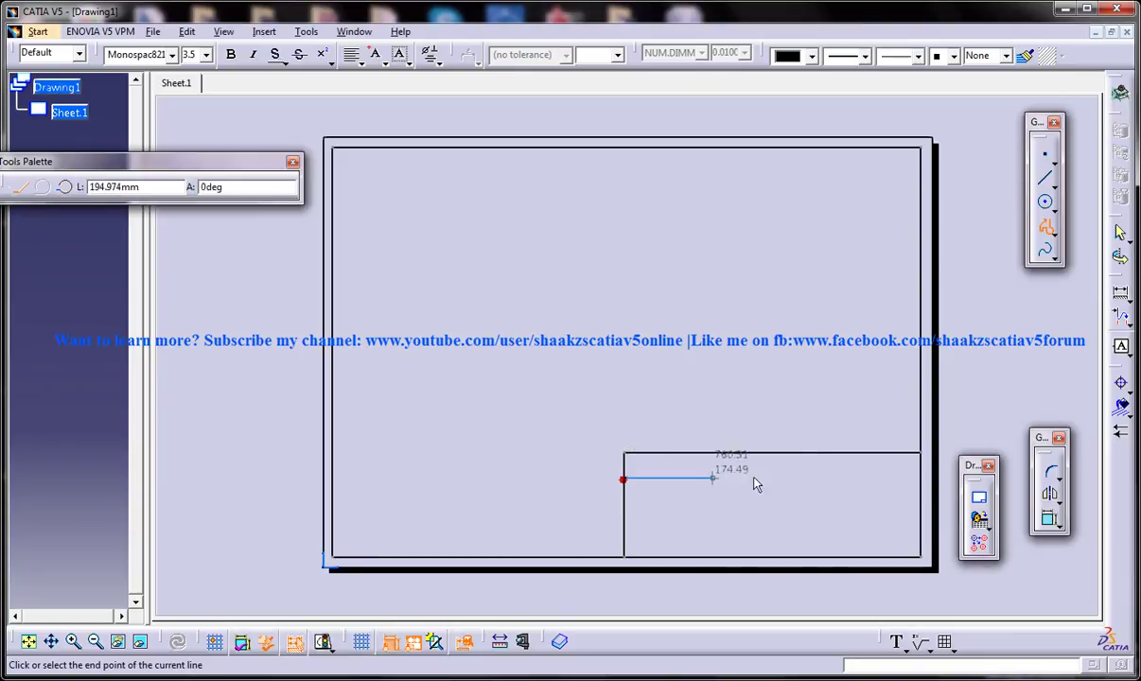
left_click(921, 479)
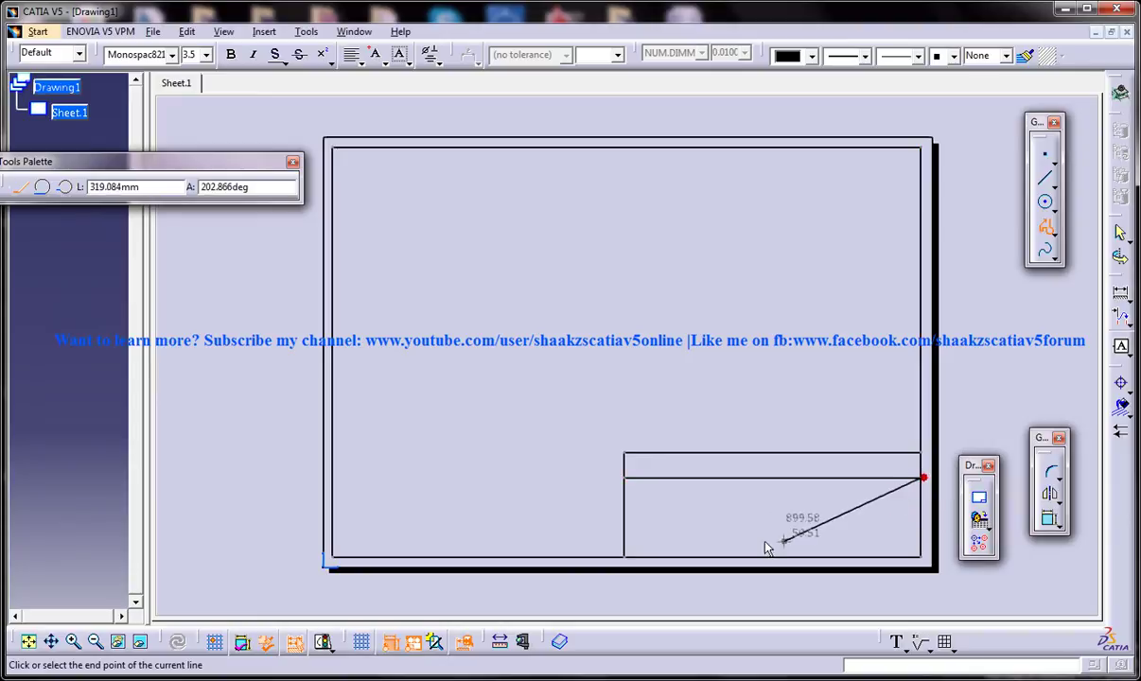
- Draw two vertical dividers from that line down to the border's bottom edge
left_click(1045, 179)
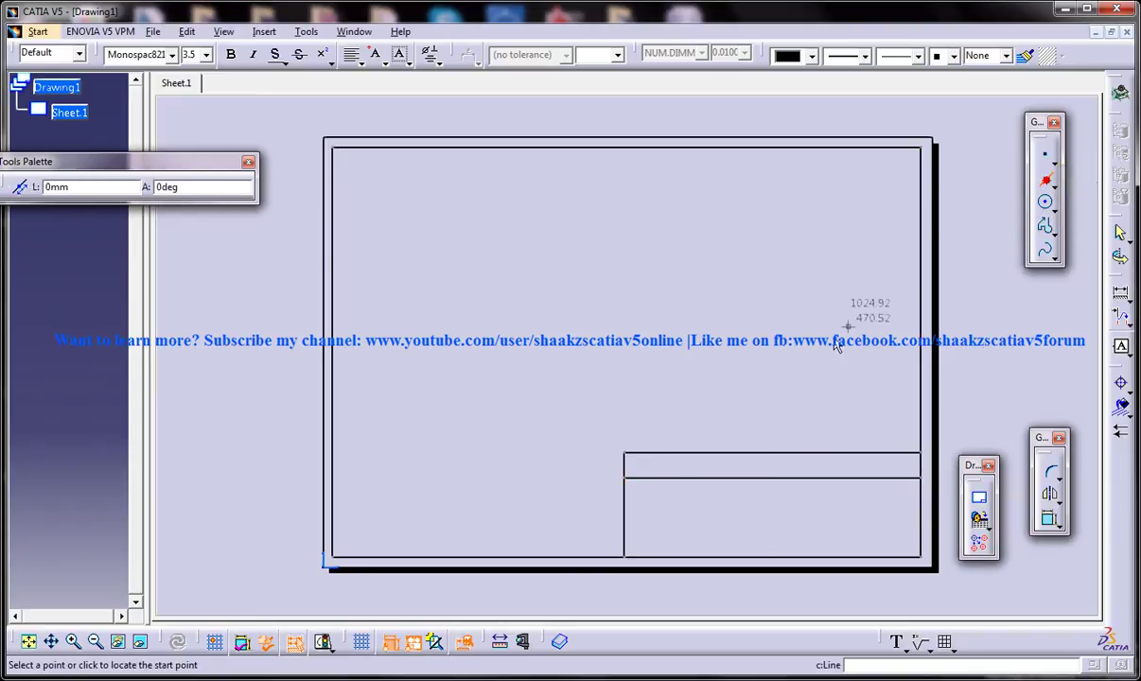
left_click(714, 478)
left_click(715, 555)
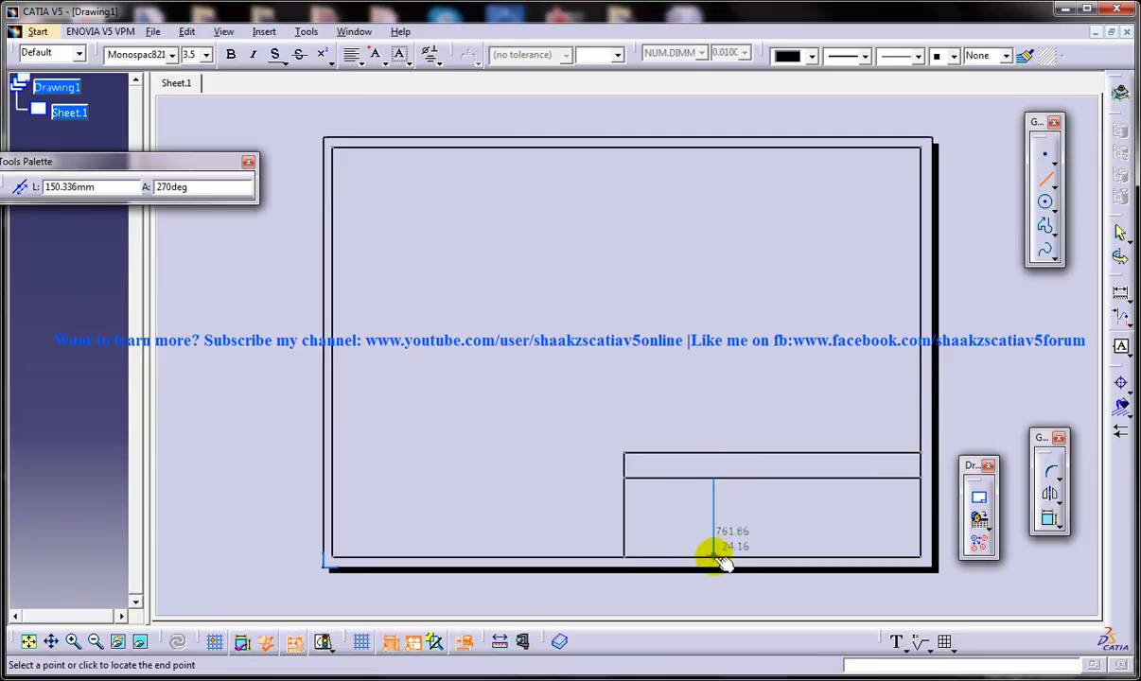
left_click(776, 478)
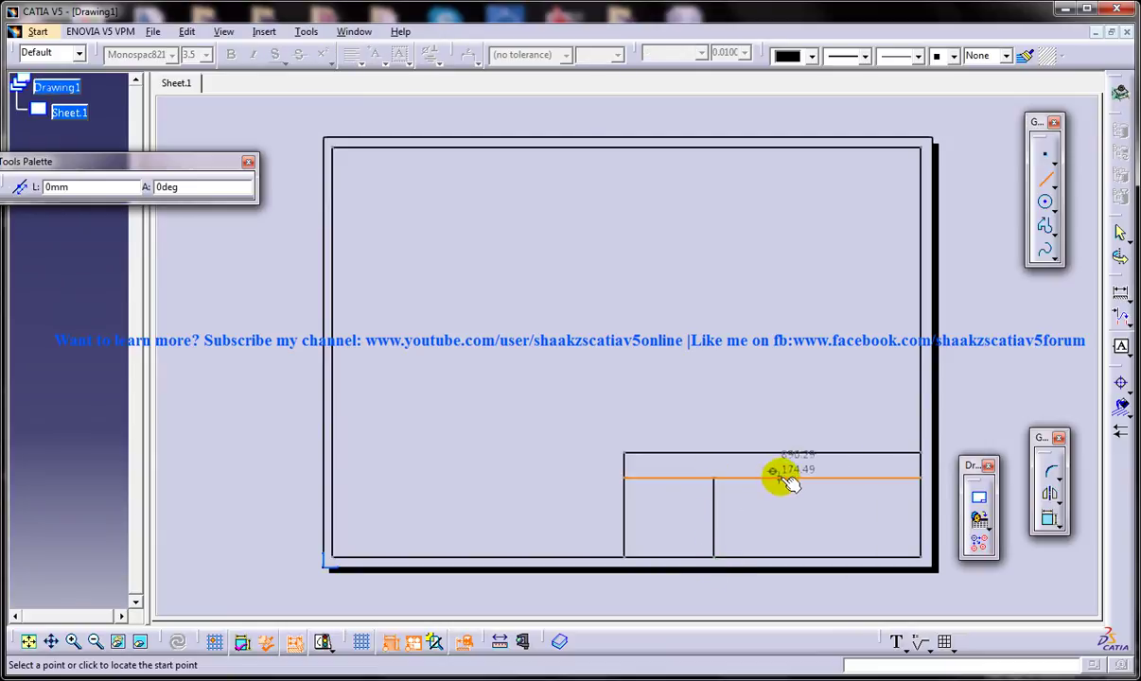
left_click(800, 479)
left_click(798, 557)
left_click(798, 557)
- Add three horizontal row lines across the middle column between the dividers
left_click(714, 497)
left_click(798, 497)
left_click(716, 516)
left_click(717, 516)
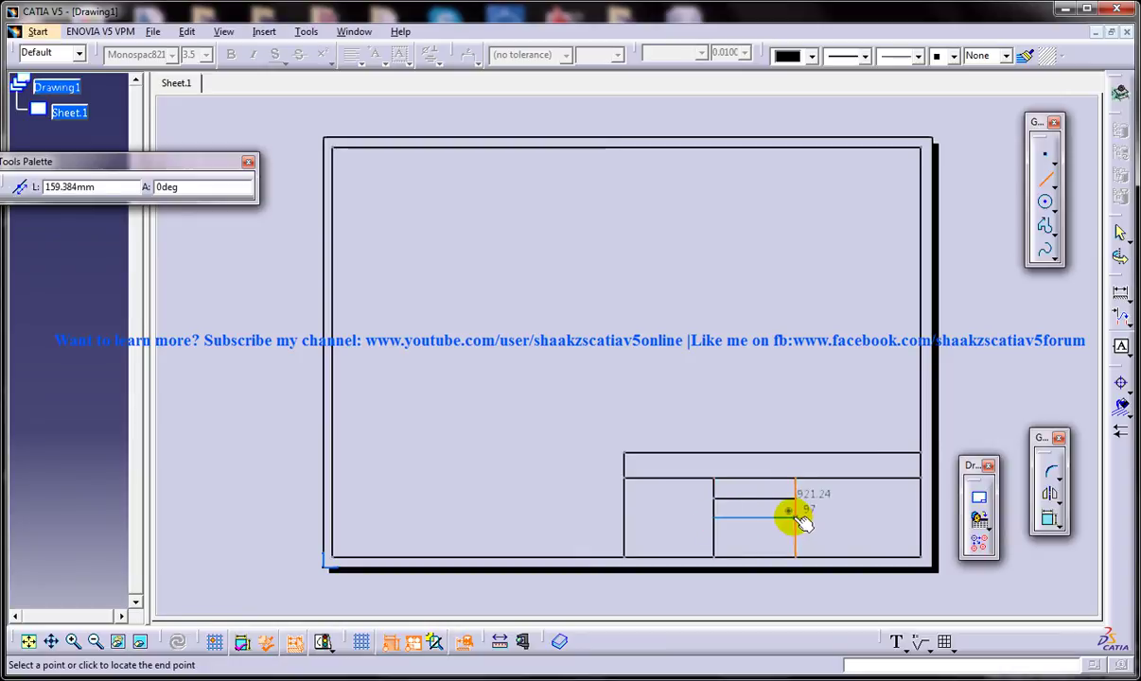
left_click(796, 517)
left_click(715, 537)
left_click(796, 537)
left_click(796, 517)
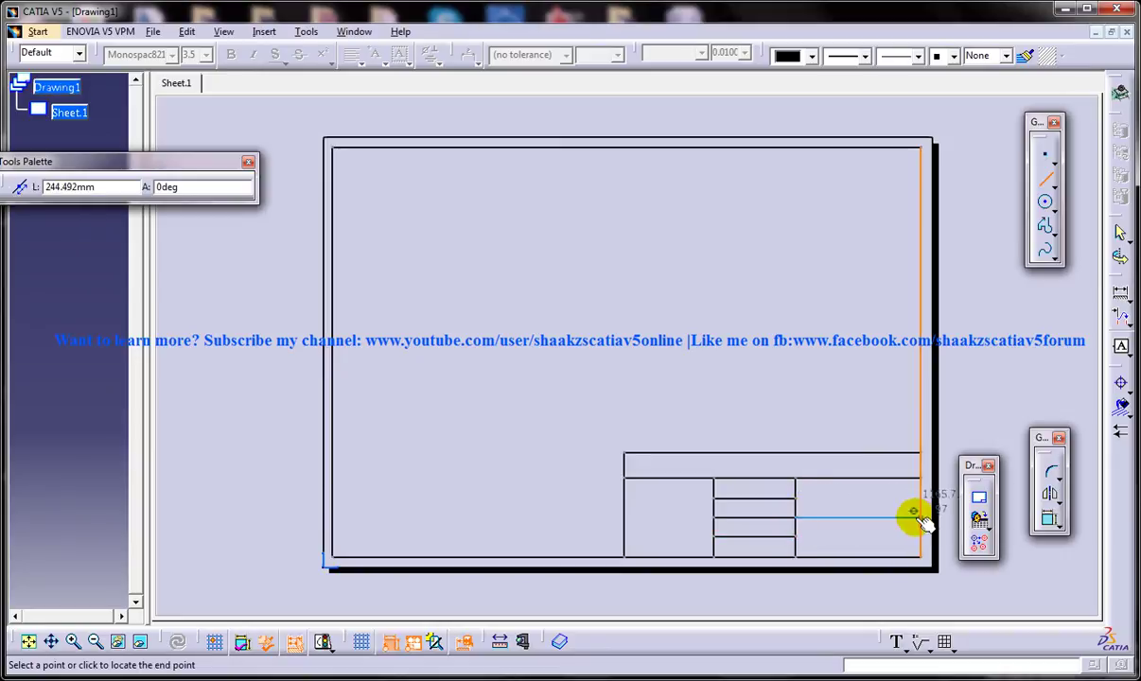
key("Escape")
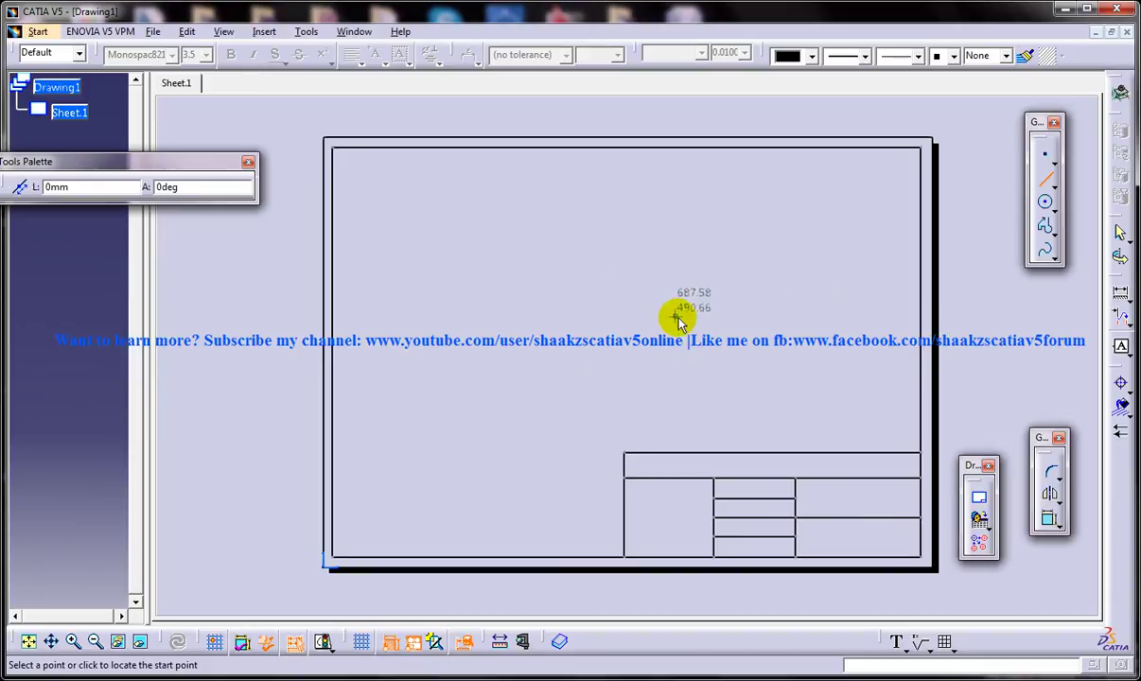
- Cancel the stray spline tool and pick Insert > Annotations > Text > Text
left_click(1045, 249)
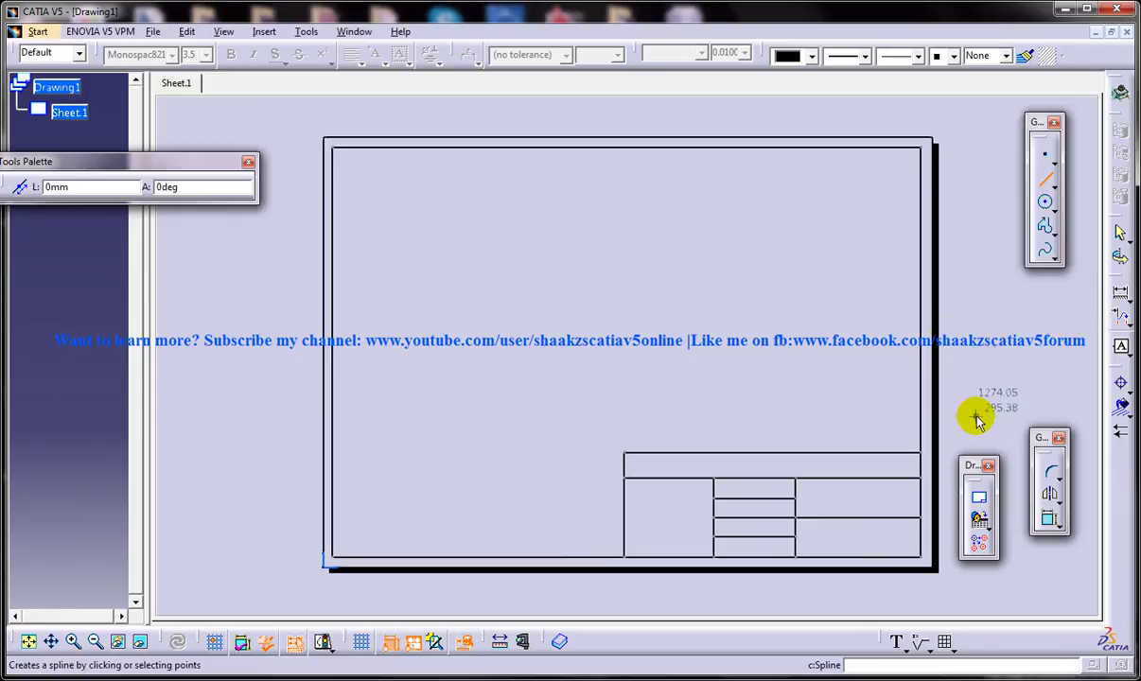
left_click(1050, 466)
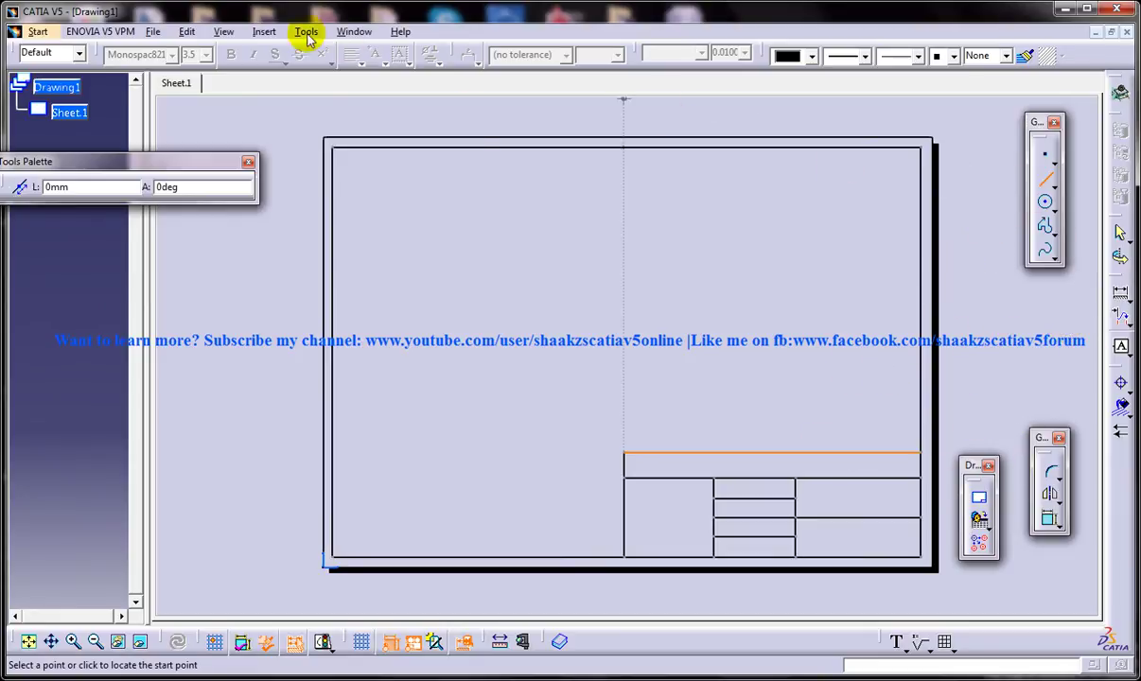
left_click(223, 32)
mouse_move(264, 31)
mouse_move(382, 114)
mouse_move(434, 115)
left_click(537, 113)
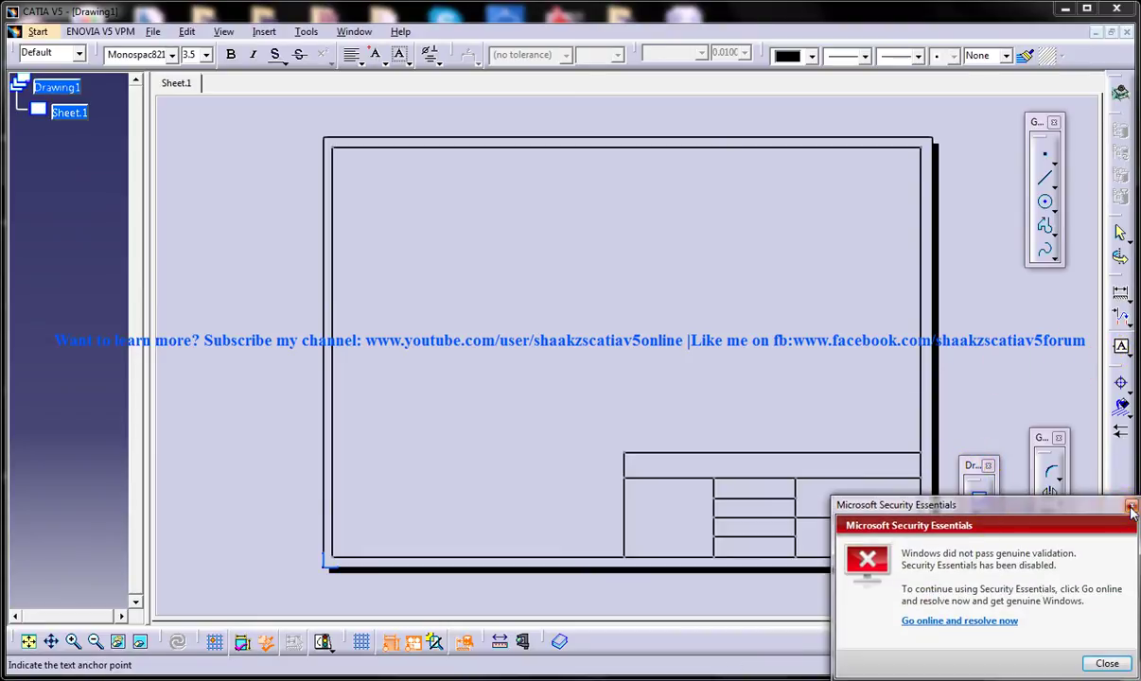
- Dismiss the security warning and move the drawing, geometry and dimensioning toolbars aside
left_click(1130, 506)
left_click_drag(973, 465, 991, 508)
left_click(1121, 346)
left_click_drag(1042, 446, 1006, 367)
left_click_drag(1117, 327, 1044, 269)
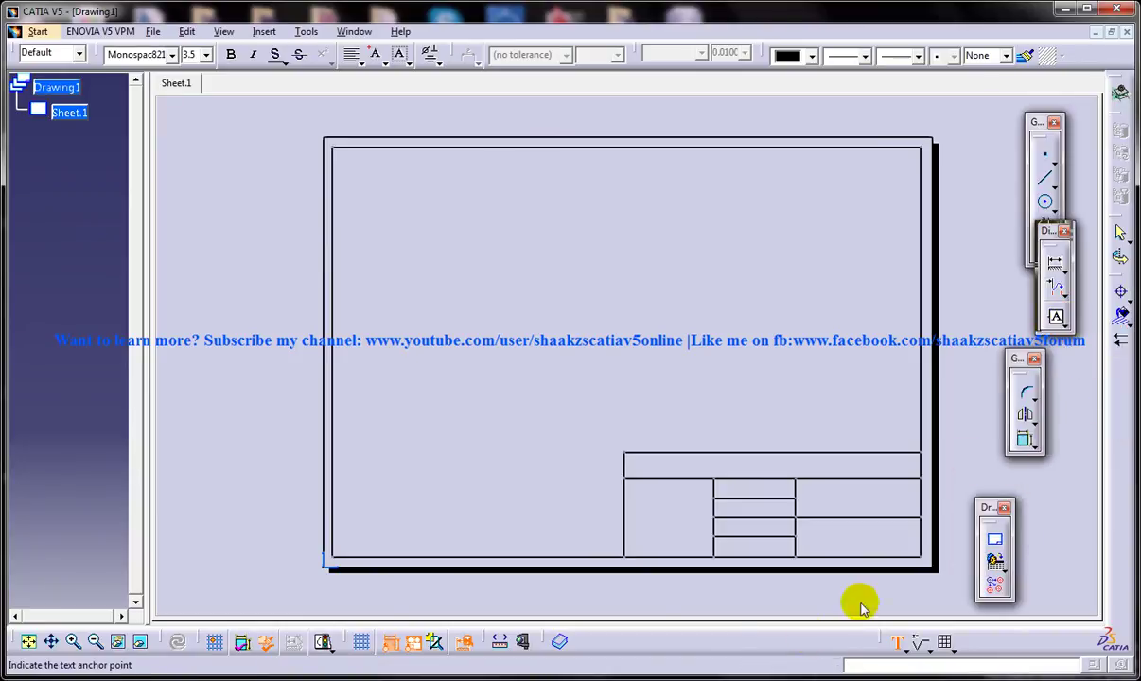
- Arm the Text command again from Insert > Annotations > Text
left_click(265, 31)
mouse_move(327, 115)
mouse_move(431, 117)
left_click(529, 113)
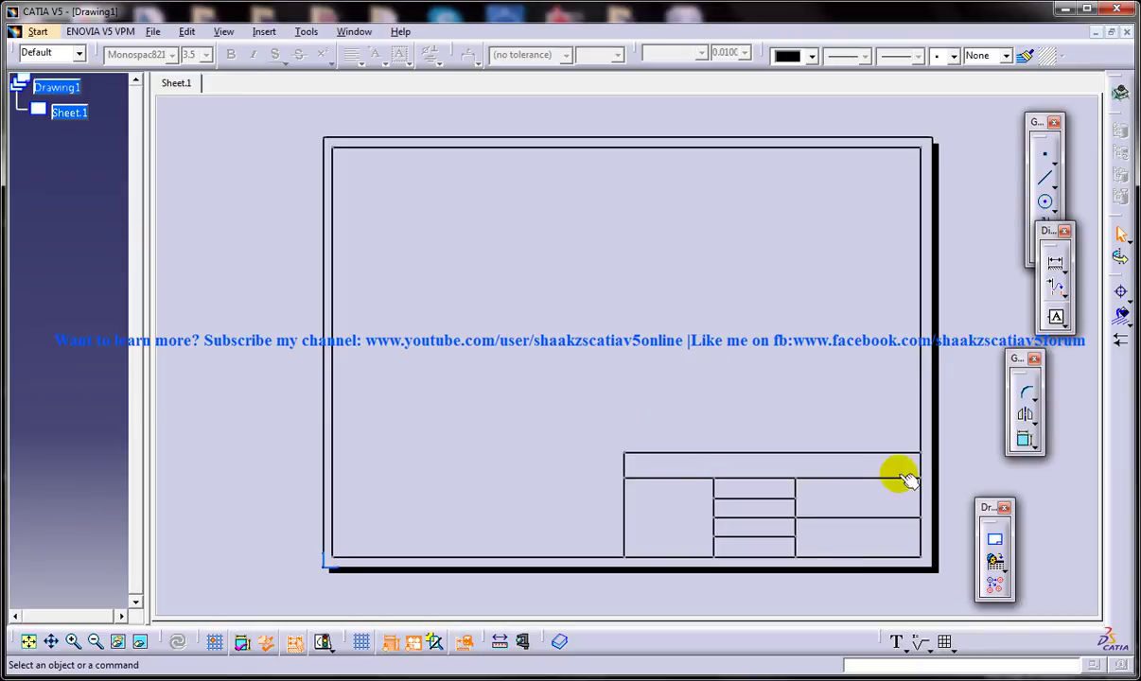
left_click(898, 640)
- Anchor text in the title block's top cell and enter the heading 'Plummer Block'
left_click(648, 463)
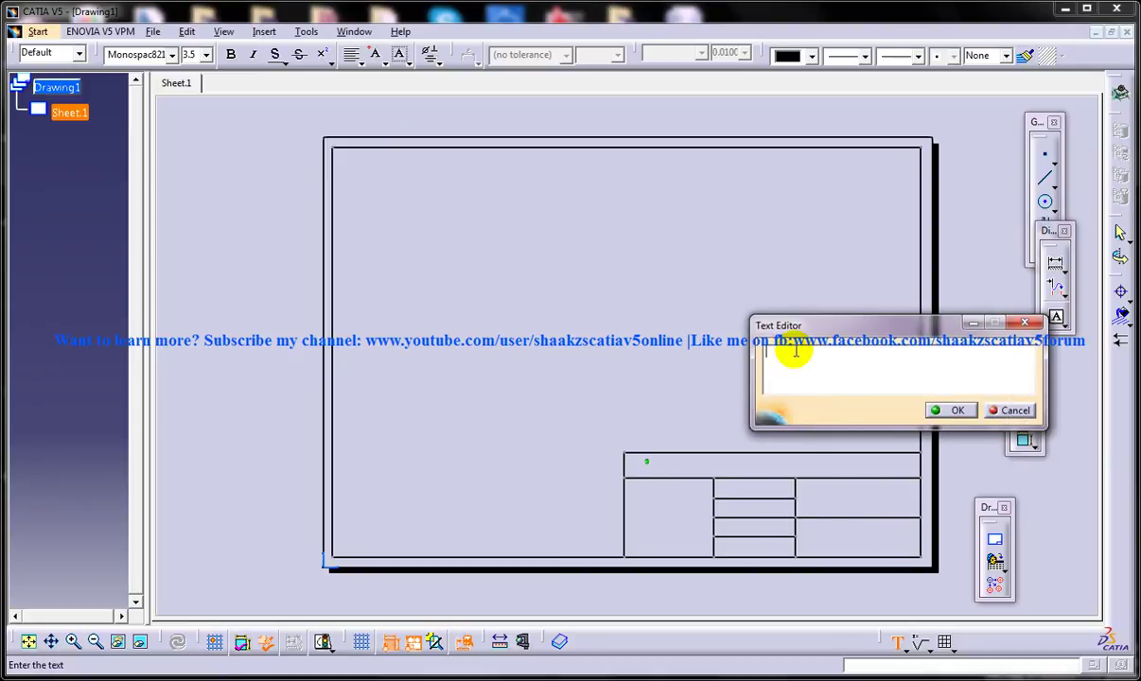
left_click(1029, 324)
left_click(897, 641)
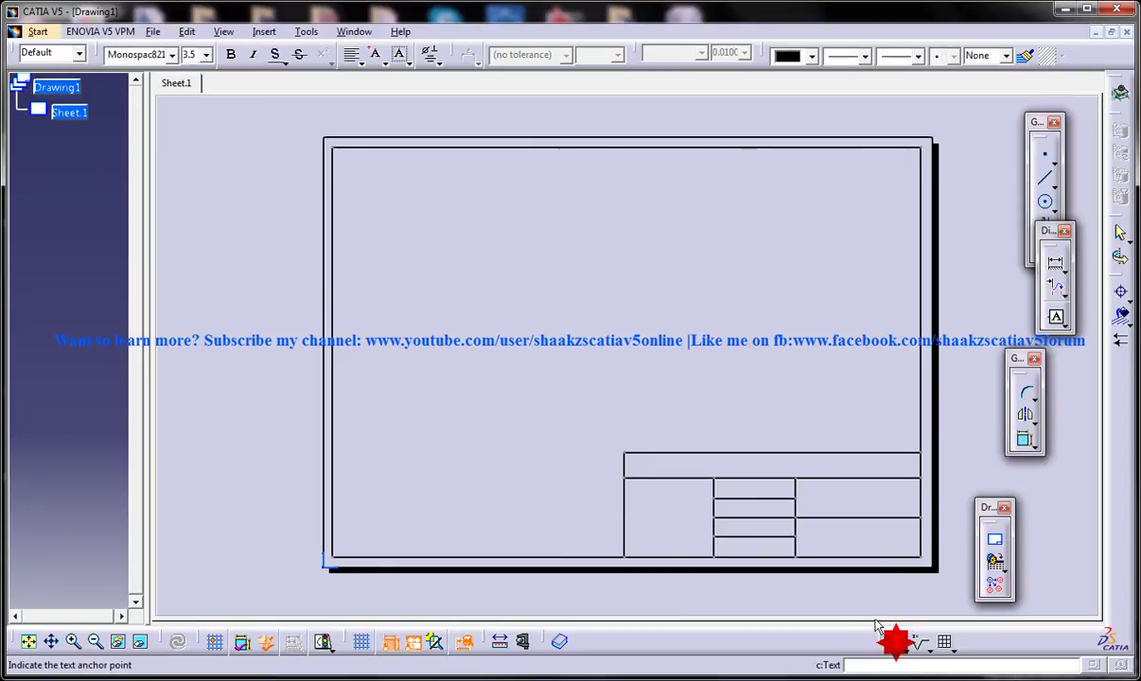
left_click(640, 468)
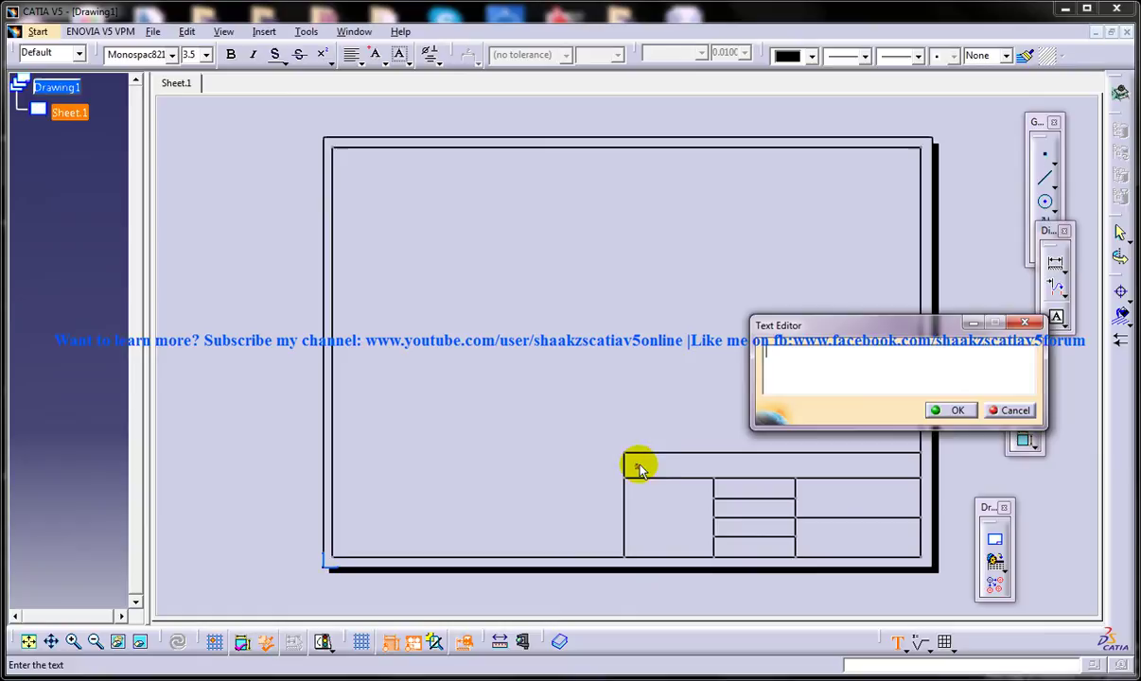
left_click_drag(789, 326, 722, 330)
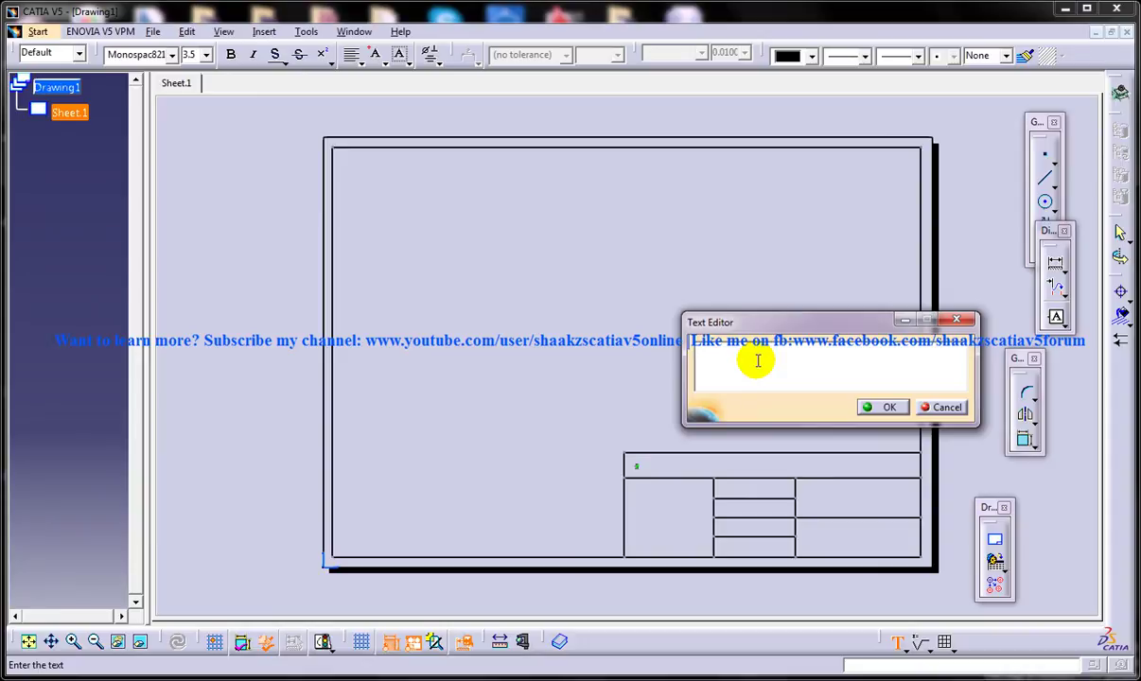
type("Plummer Block")
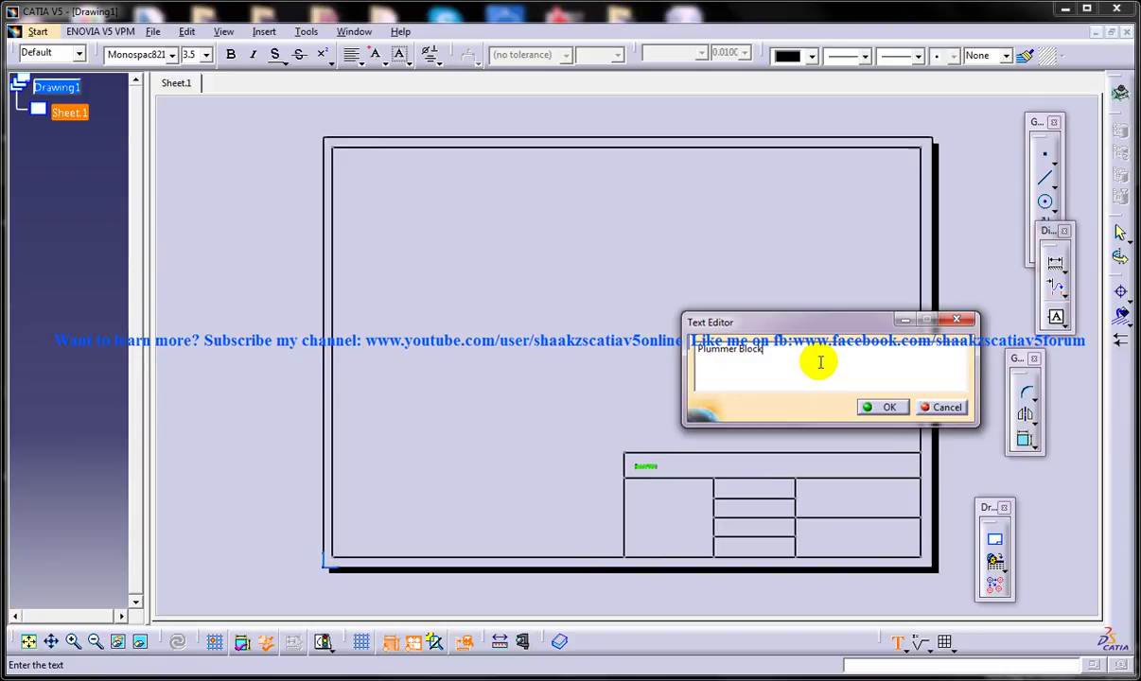
left_click(788, 369)
left_click(882, 407)
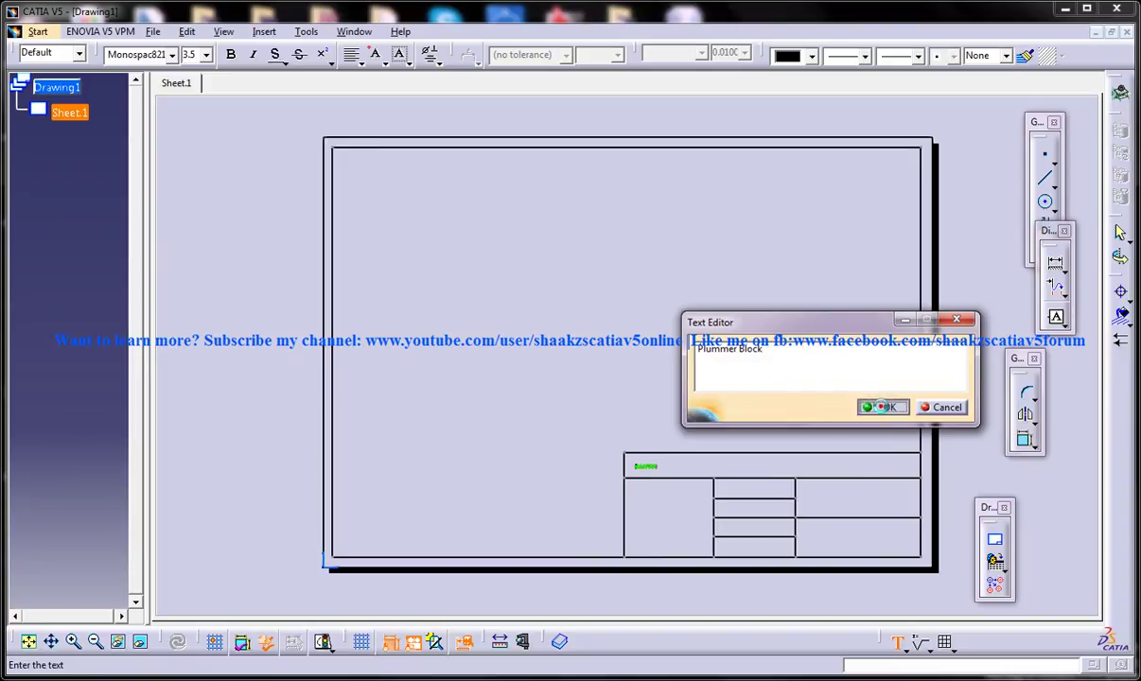
- Set the 'Plummer Block' heading's font size to 14 mm through its Properties
left_click(678, 435)
left_click(657, 466)
right_click(652, 466)
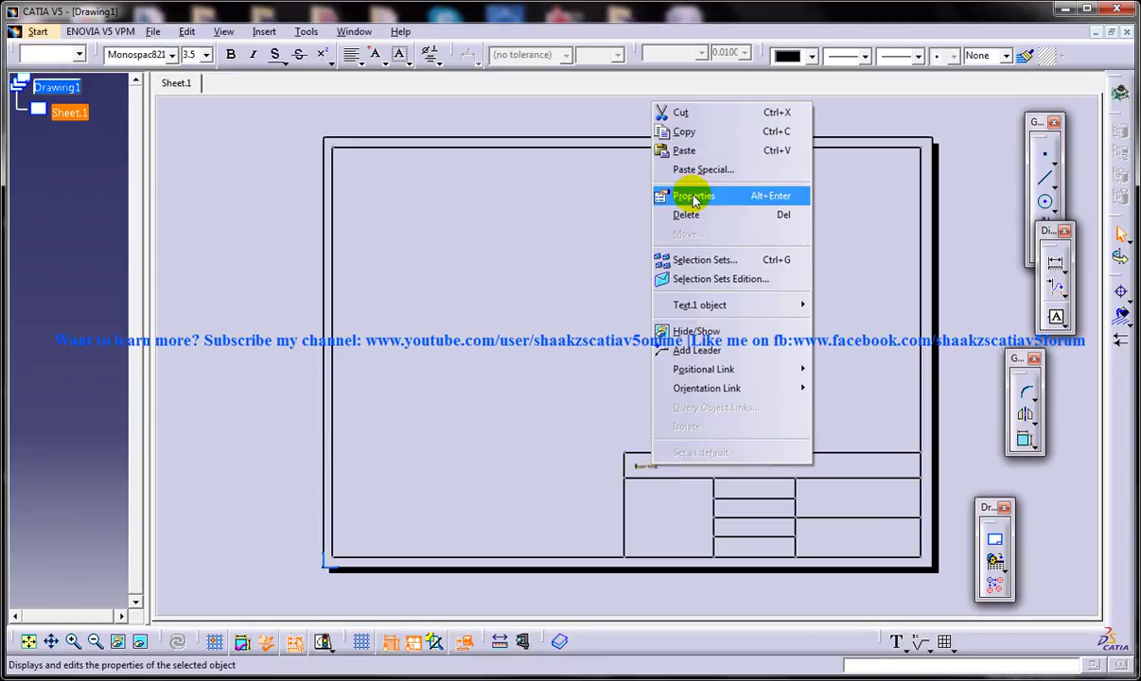
left_click(694, 196)
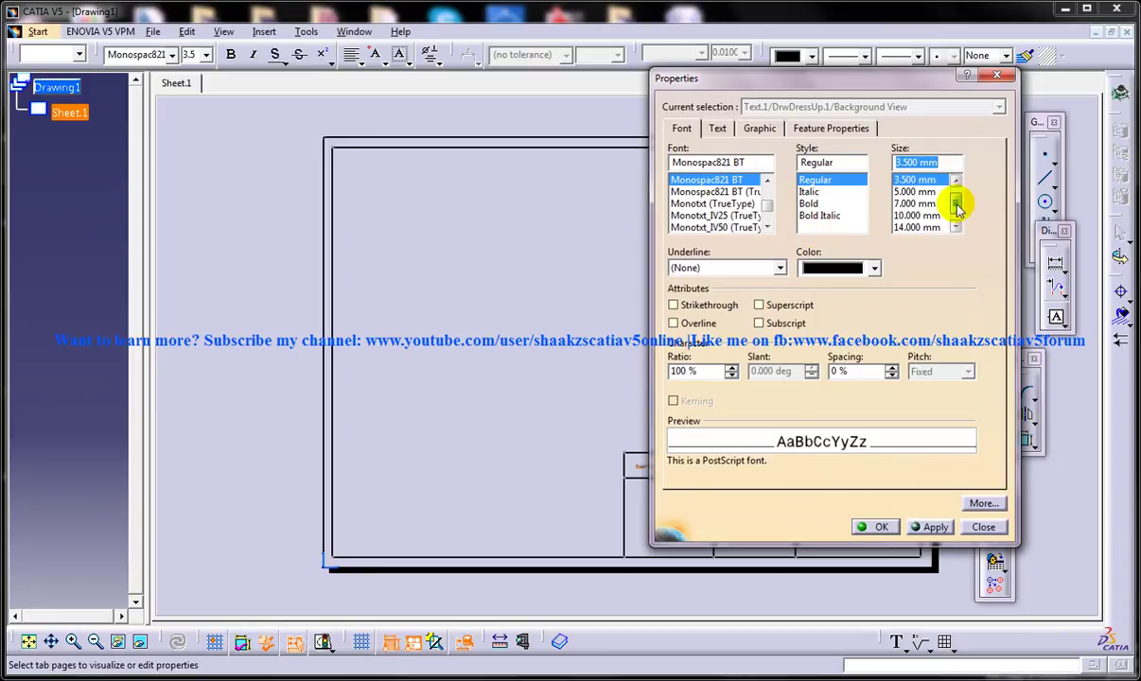
left_click_drag(956, 203, 940, 221)
key("Down")
key("Down")
key("Down")
key("Down")
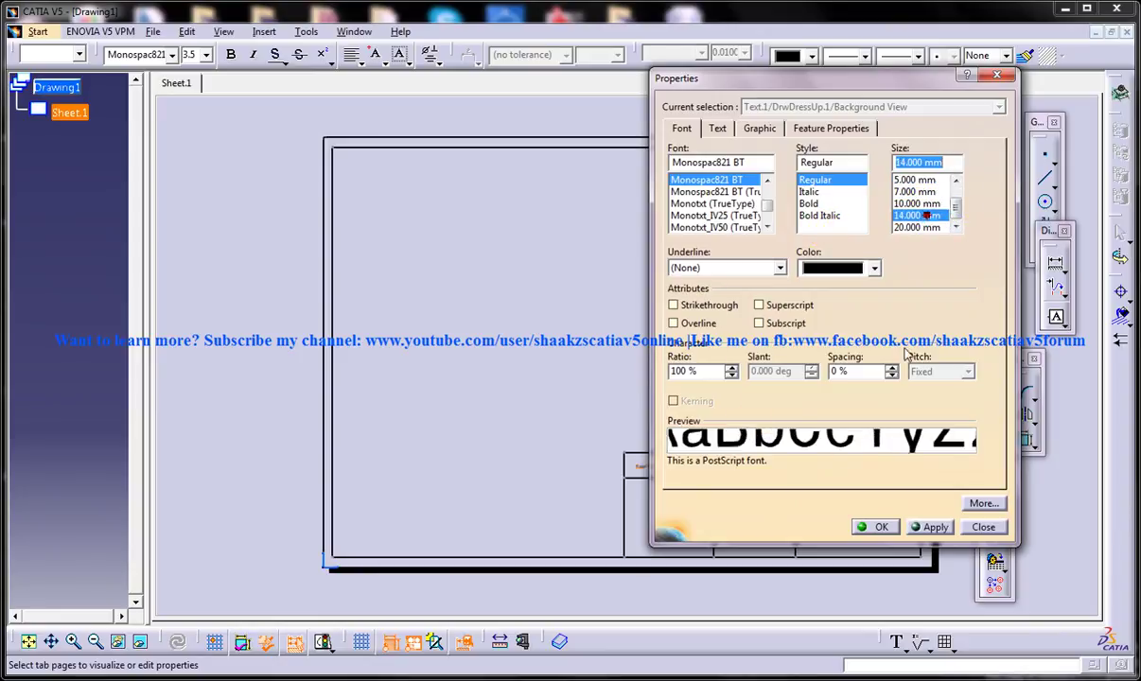
left_click(875, 528)
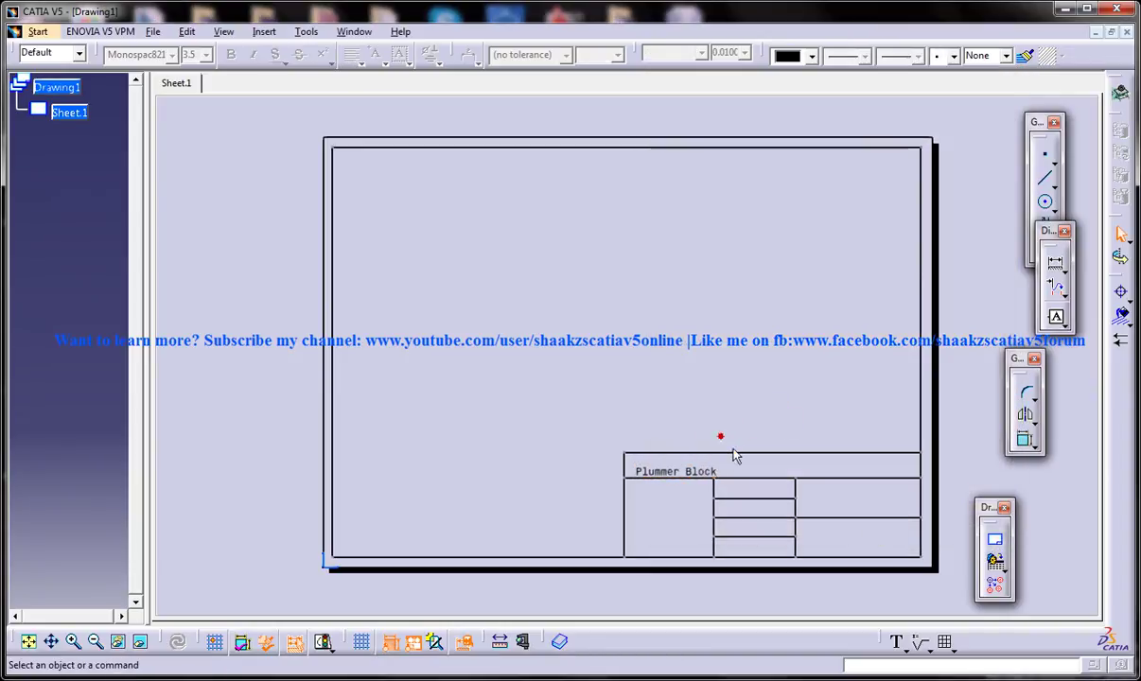
left_click(663, 469)
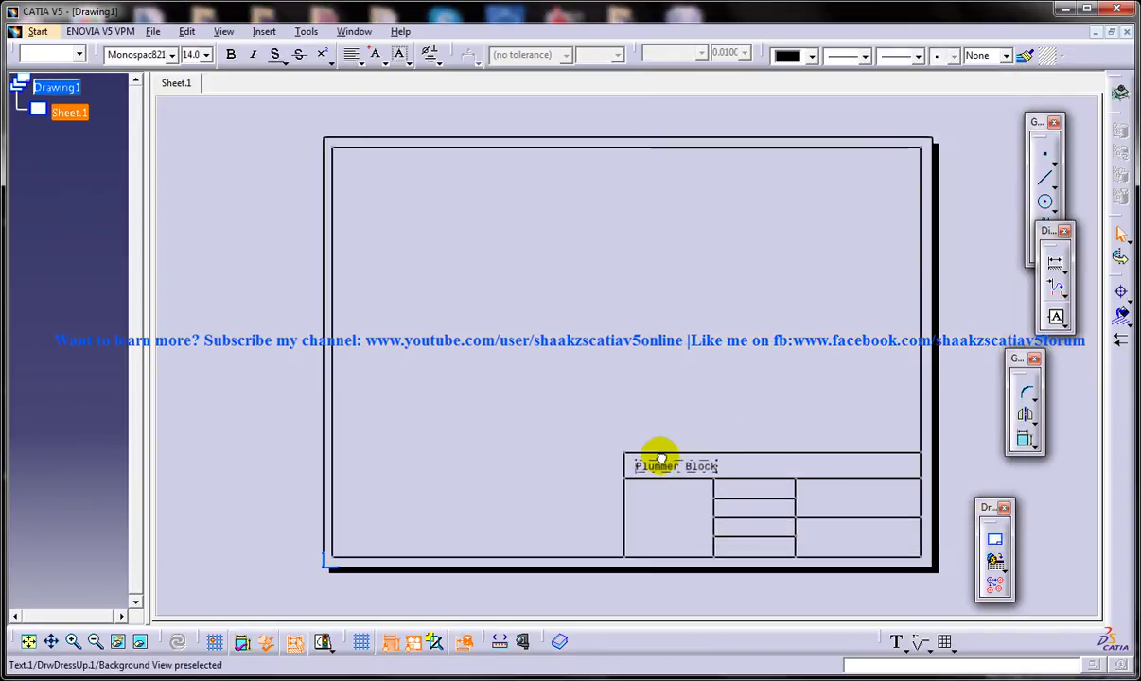
left_click(710, 386)
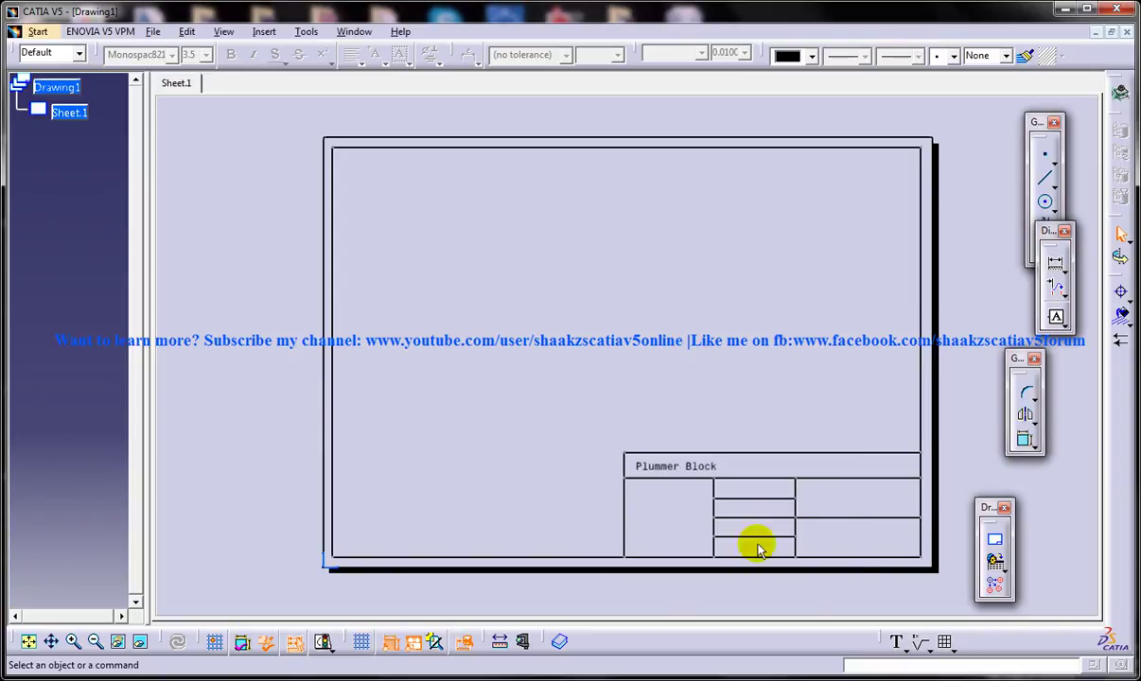
- Return from the sheet background via Edit > Working Views and clear any selection
left_click(196, 34)
left_click(228, 444)
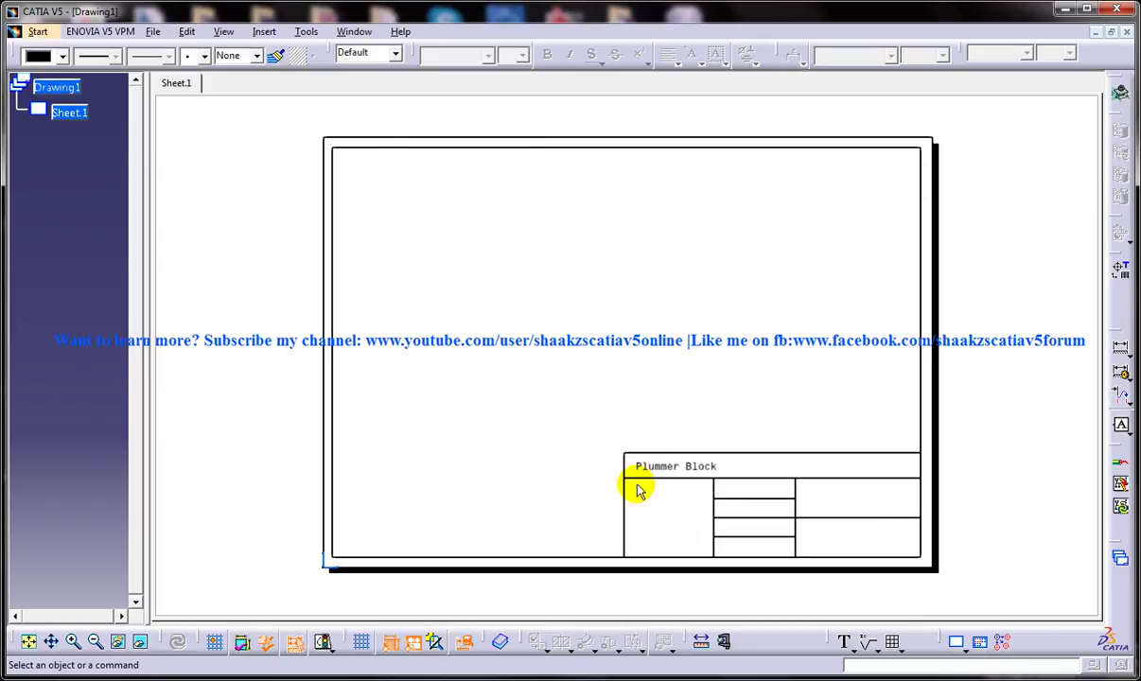
left_click(684, 433)
left_click_drag(719, 431, 636, 530)
left_click_drag(624, 454, 553, 530)
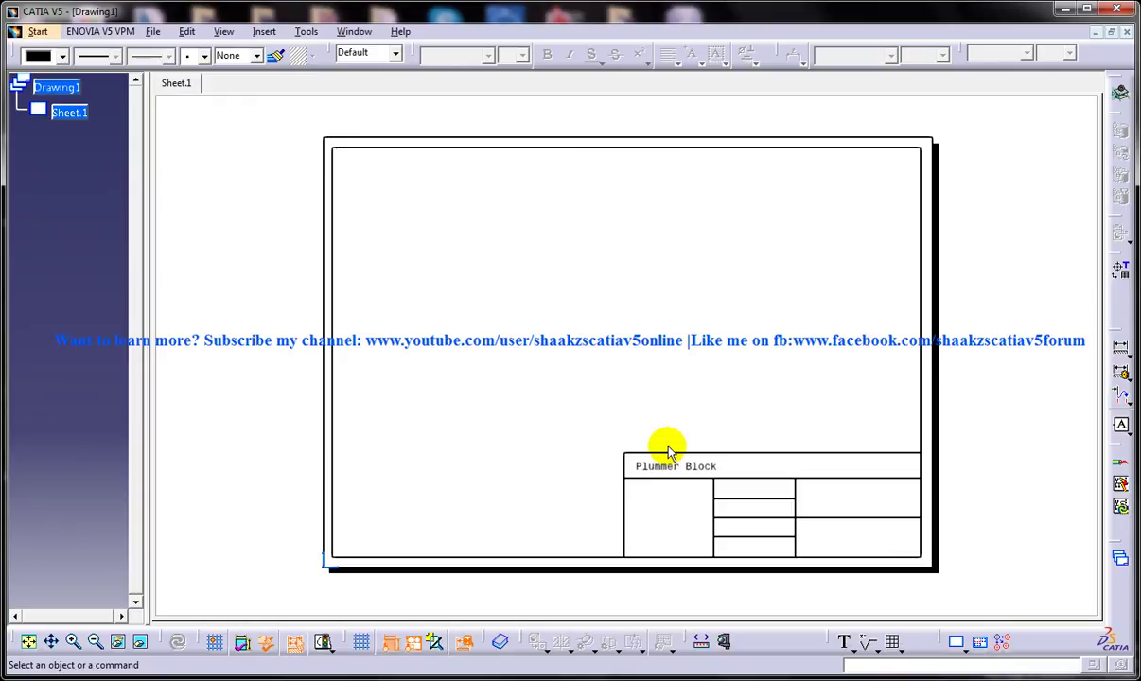
left_click(653, 407)
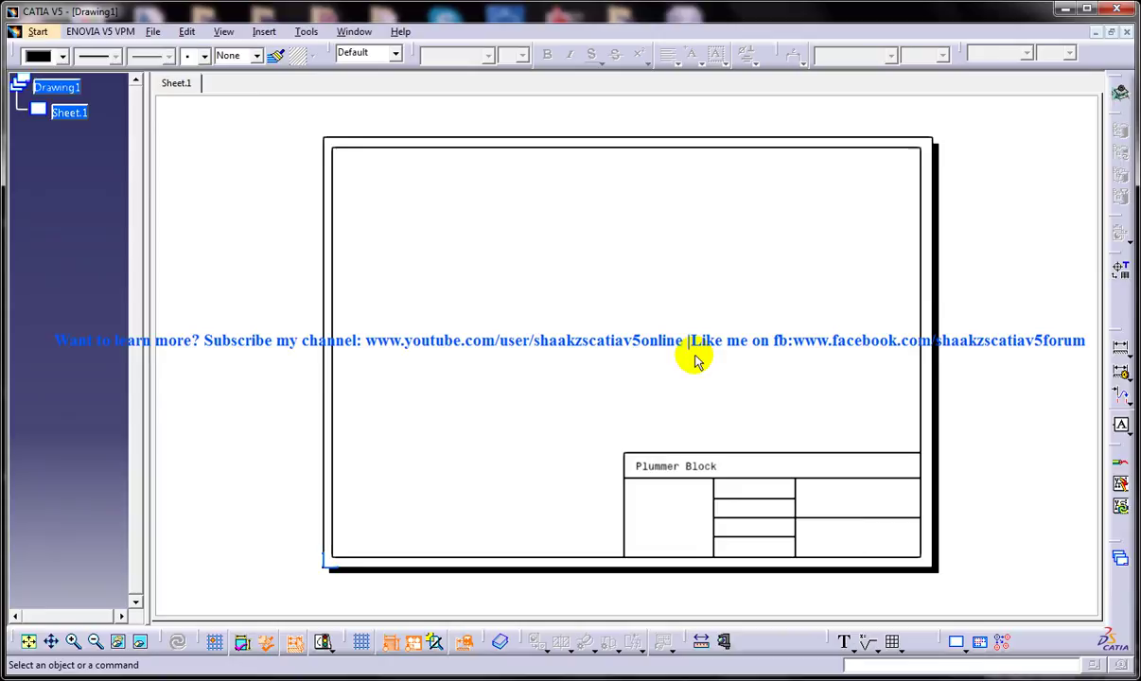